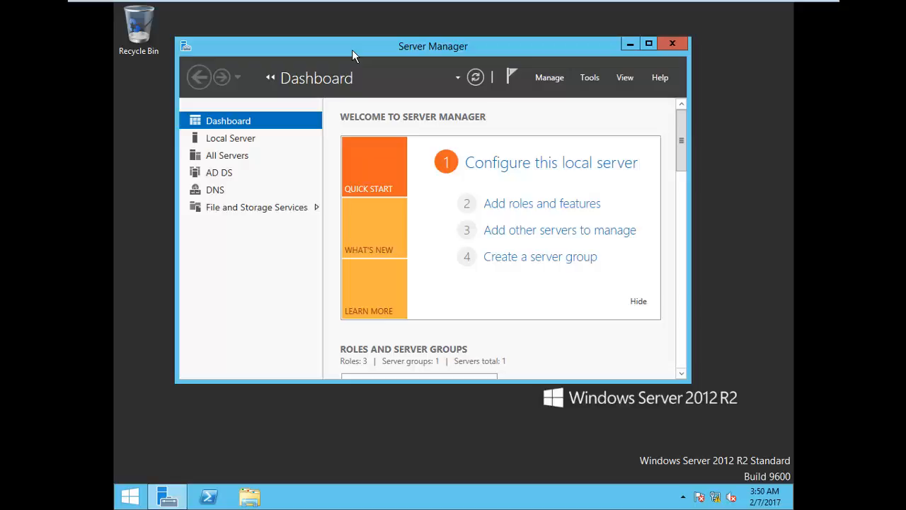
Step: Launch Active Directory Users and Computers from Server Manager's Tools menu
{"action": "left_click", "coordinate": [589, 79]}
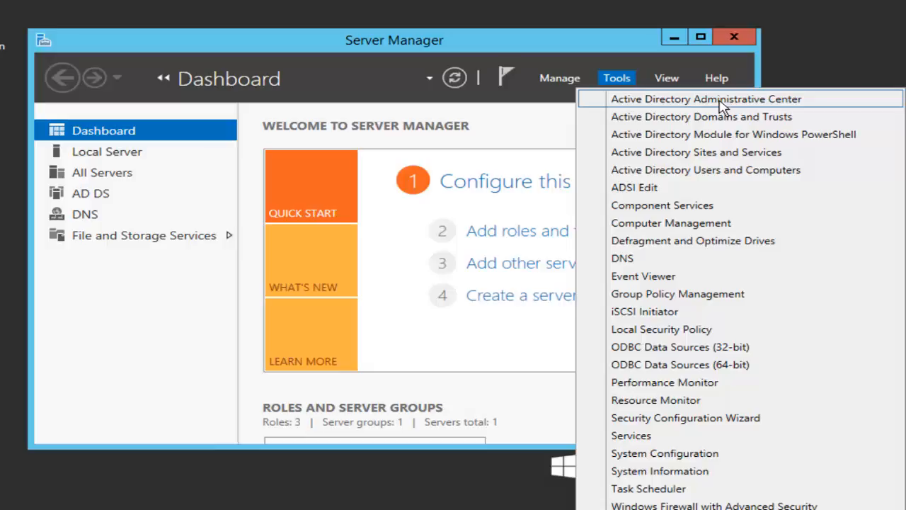
{"action": "left_click", "coordinate": [729, 177]}
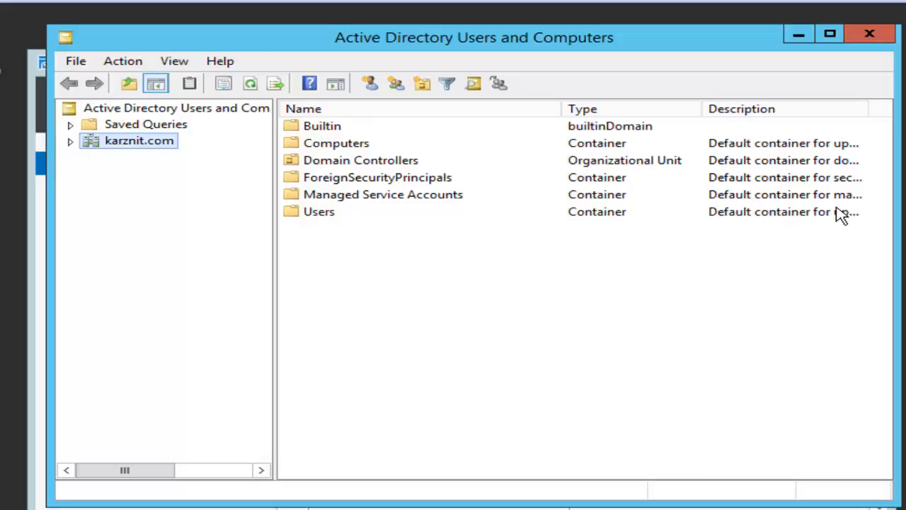
Step: Expand karznit.com and add a new organizational unit called Groups at the domain root
{"action": "left_click", "coordinate": [71, 142]}
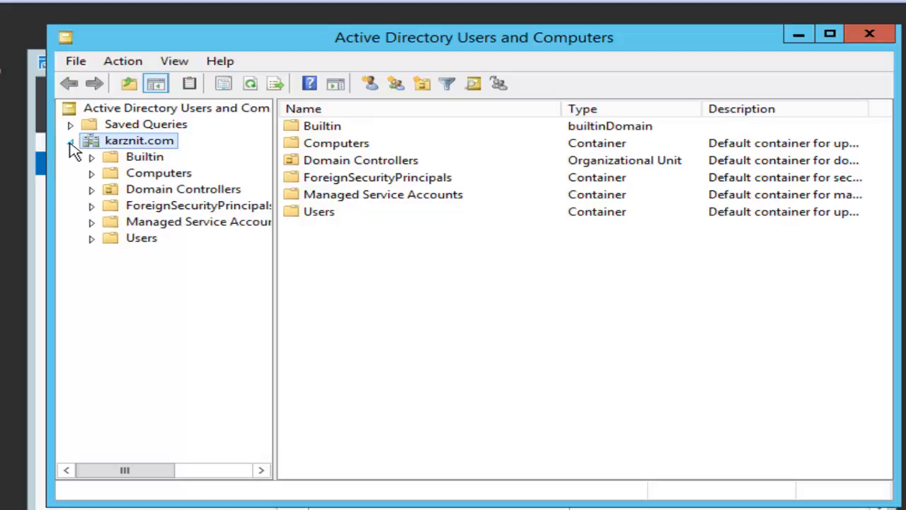
{"action": "right_click", "coordinate": [126, 141]}
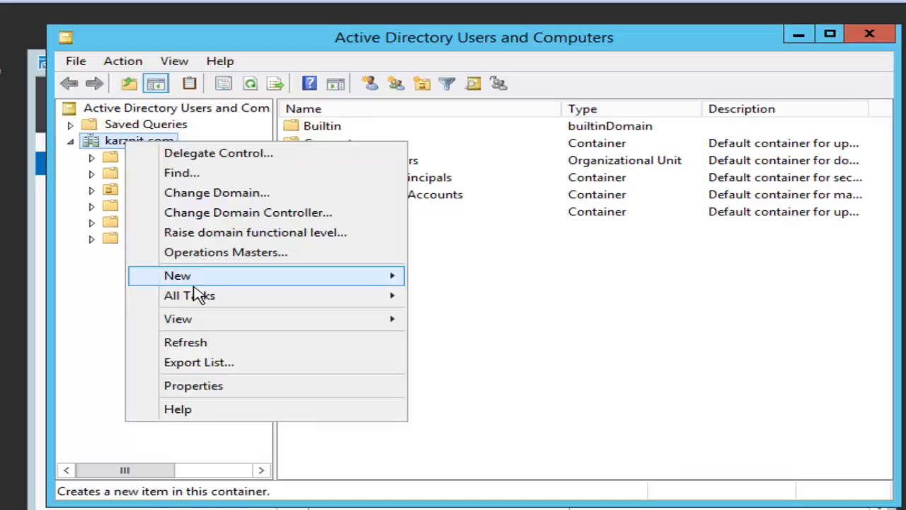
{"action": "mouse_move", "coordinate": [235, 281]}
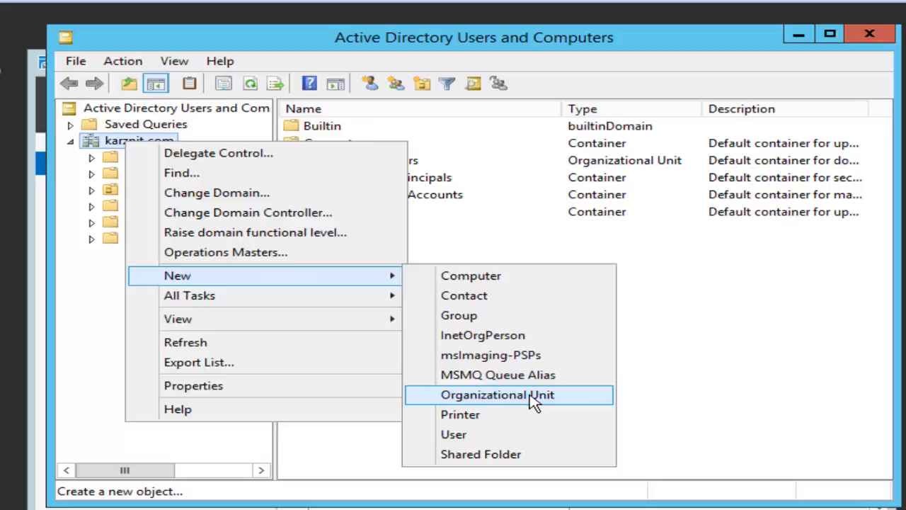
{"action": "left_click", "coordinate": [551, 402]}
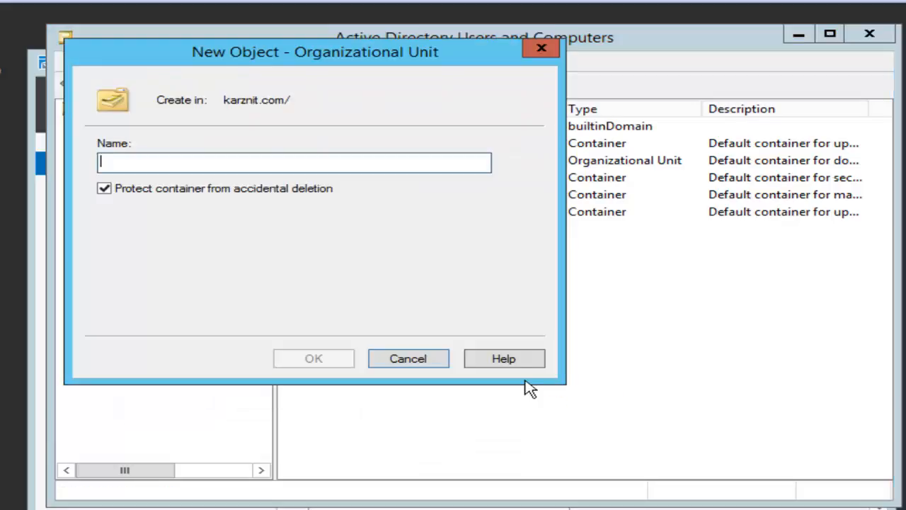
{"action": "type", "text": "G"}
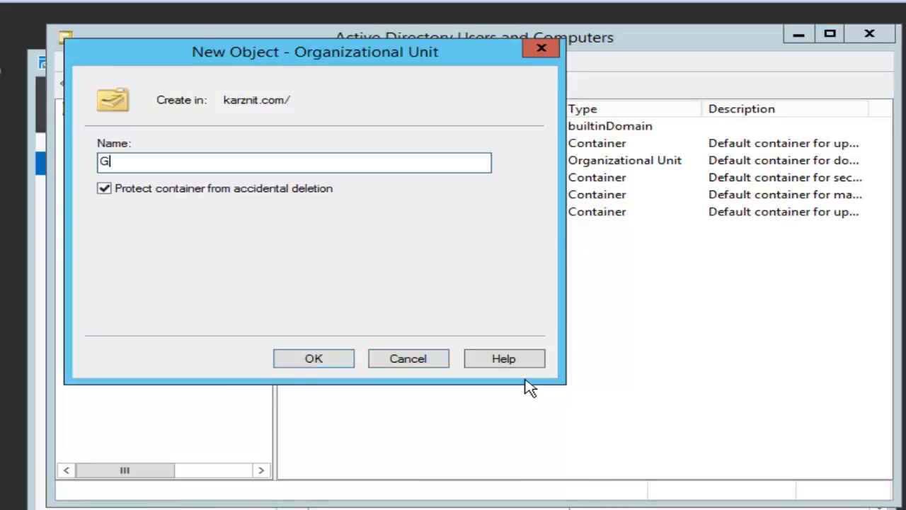
{"action": "type", "text": "roups"}
{"action": "left_click", "coordinate": [325, 361]}
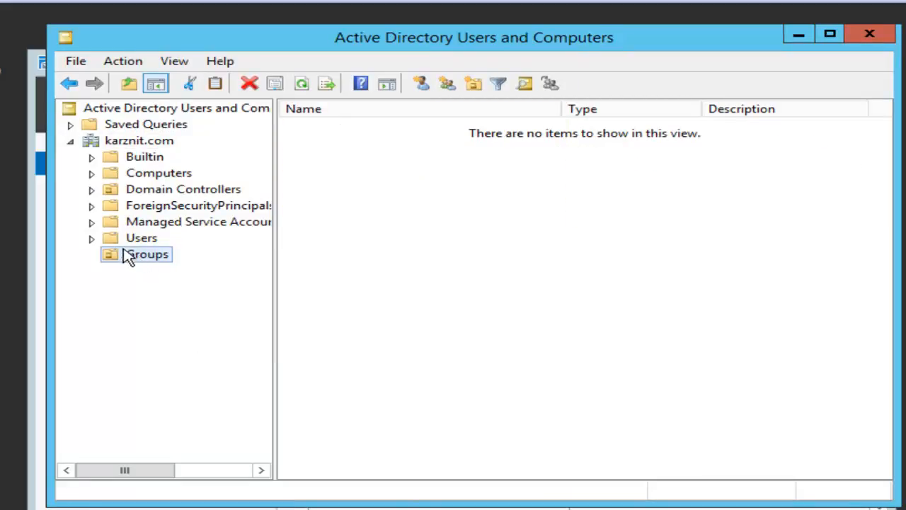
Step: Add a second organizational unit named Resourse at the root of karznit.com
{"action": "right_click", "coordinate": [137, 145]}
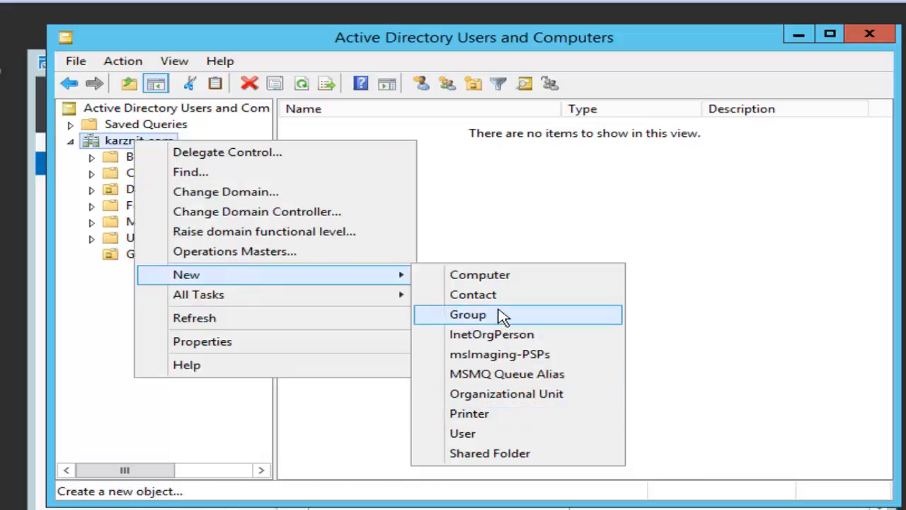
{"action": "left_click", "coordinate": [511, 394]}
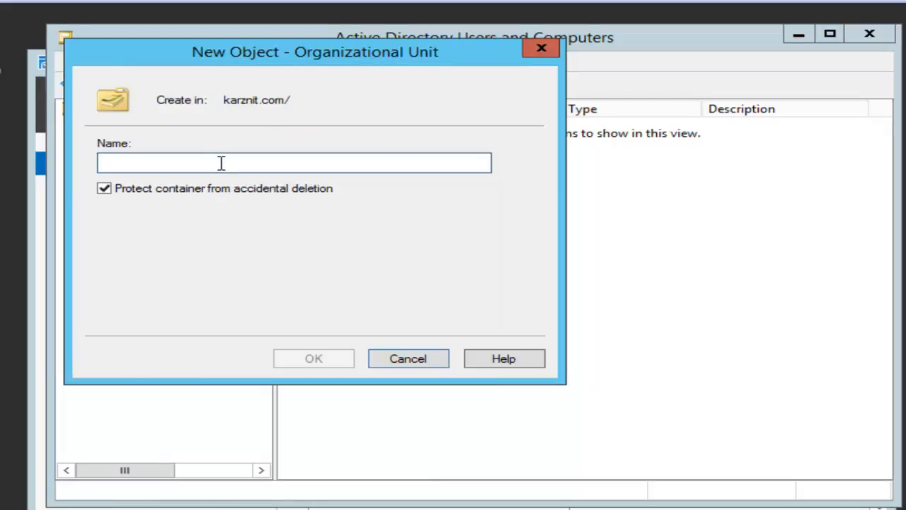
{"action": "type", "text": "Re"}
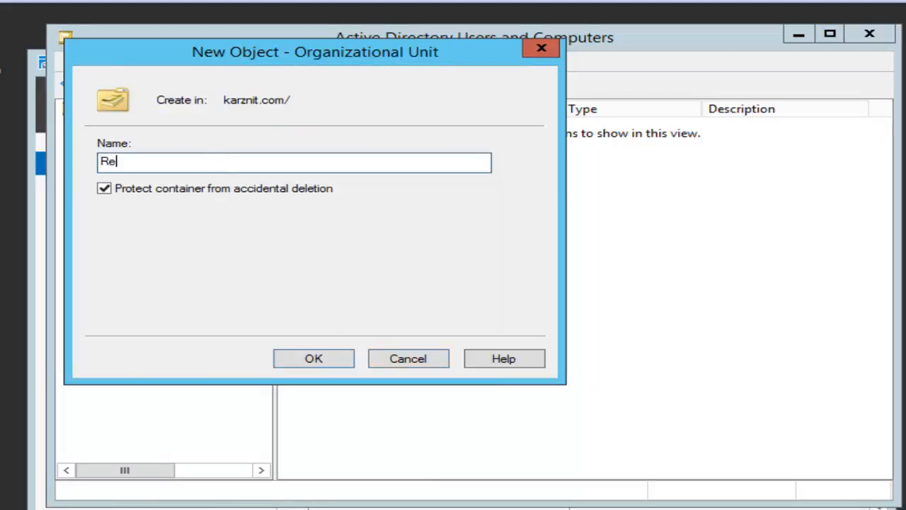
{"action": "type", "text": "sourse"}
{"action": "left_click", "coordinate": [317, 361]}
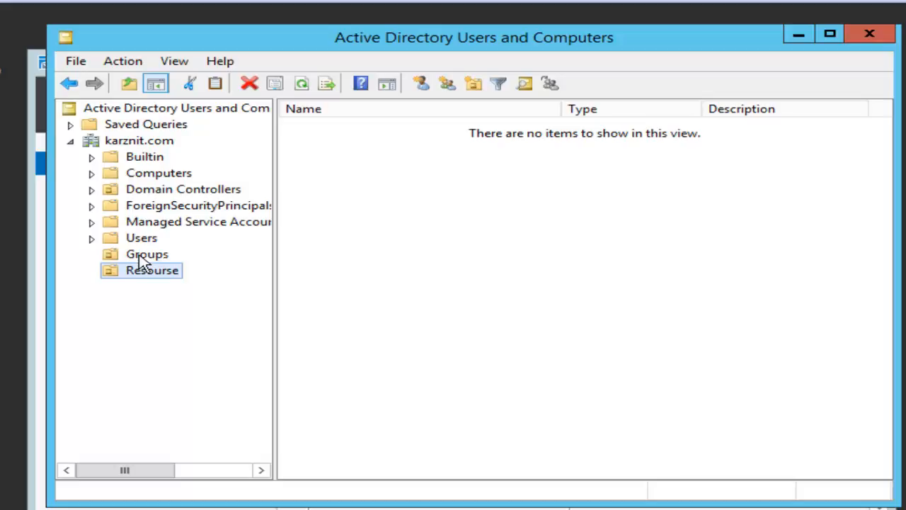
Step: Try moving Groups into Resourse and dismiss the resulting Access denied error
{"action": "left_click_drag", "start_coordinate": [142, 262], "coordinate": [148, 286]}
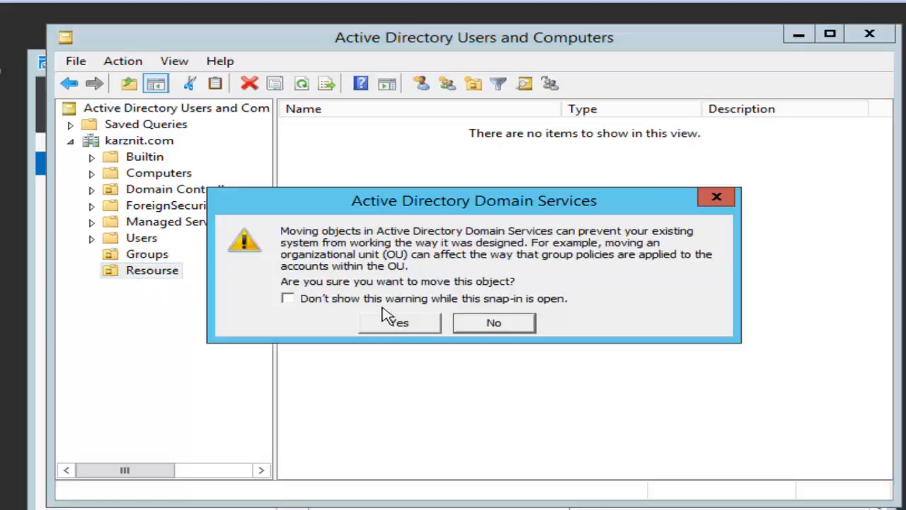
{"action": "left_click", "coordinate": [410, 327]}
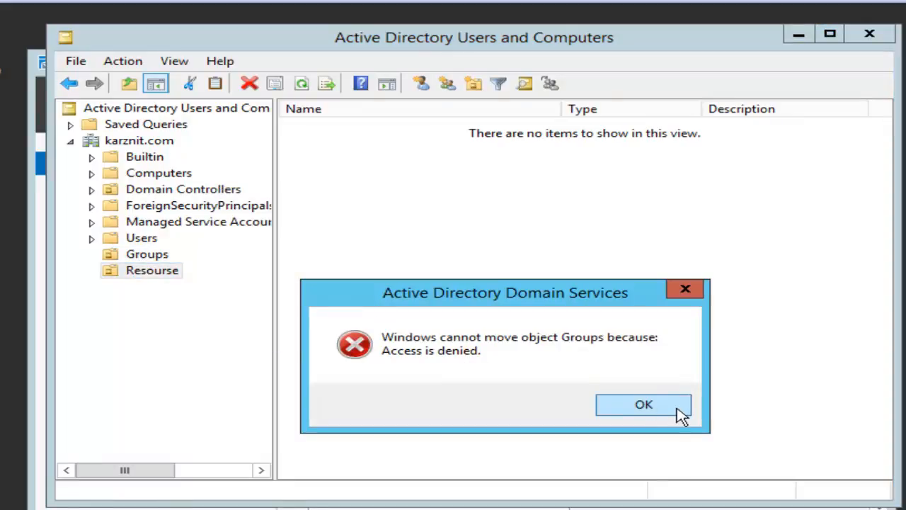
{"action": "left_click", "coordinate": [676, 412]}
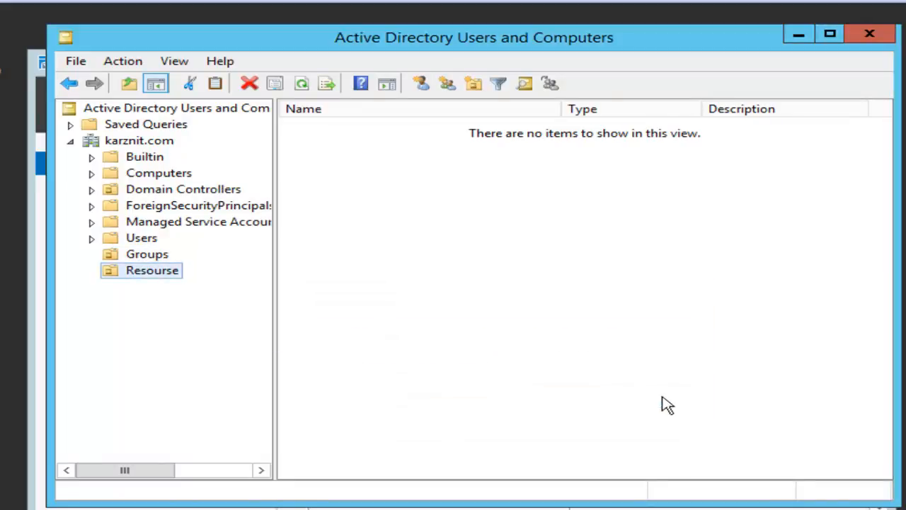
Step: Turn on Advanced Features to reveal System, LostAndFound and other hidden containers
{"action": "left_click", "coordinate": [147, 257]}
{"action": "left_click", "coordinate": [177, 64]}
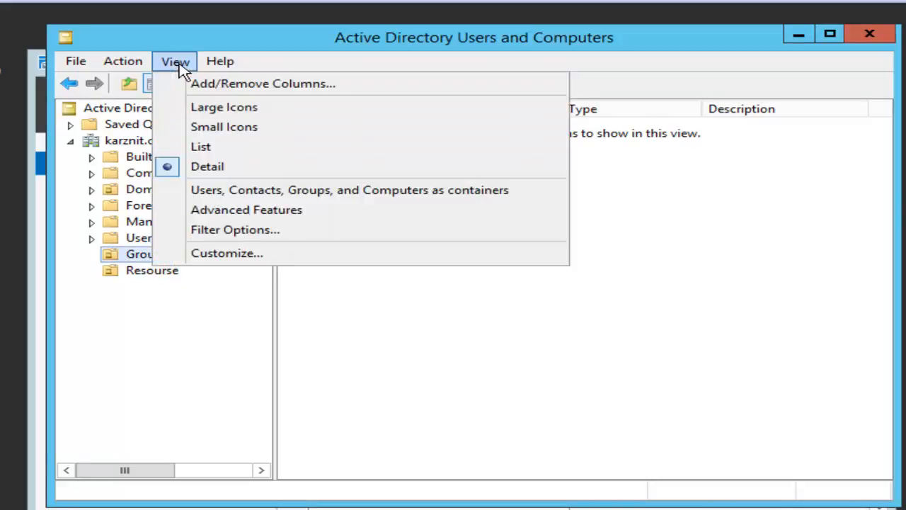
{"action": "left_click", "coordinate": [201, 216]}
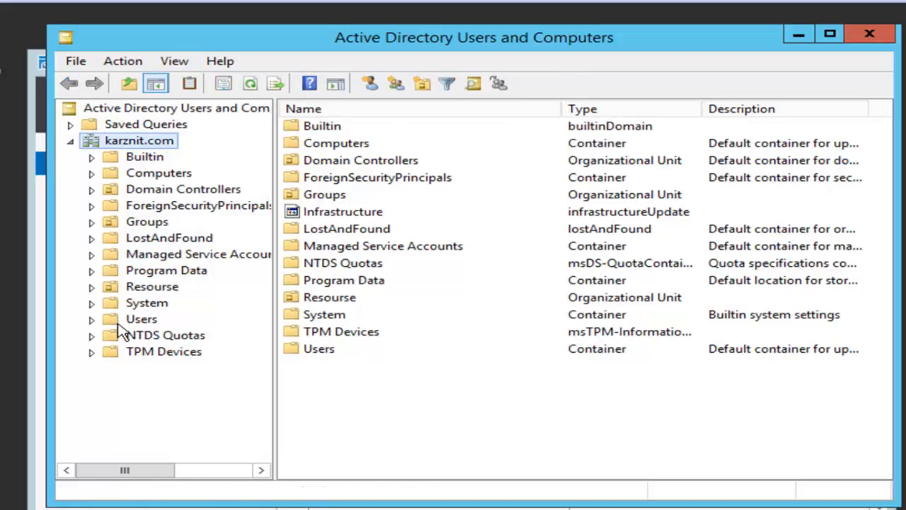
{"action": "left_click", "coordinate": [141, 292]}
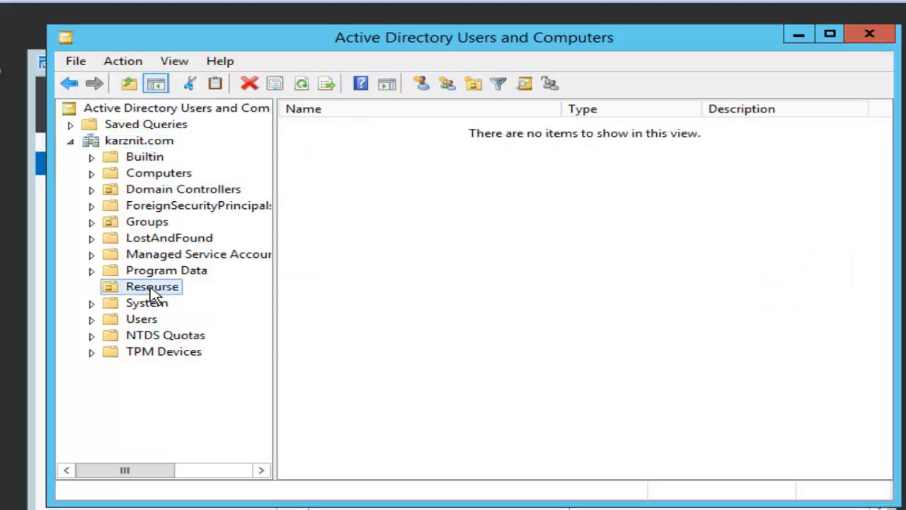
{"action": "right_click", "coordinate": [152, 292]}
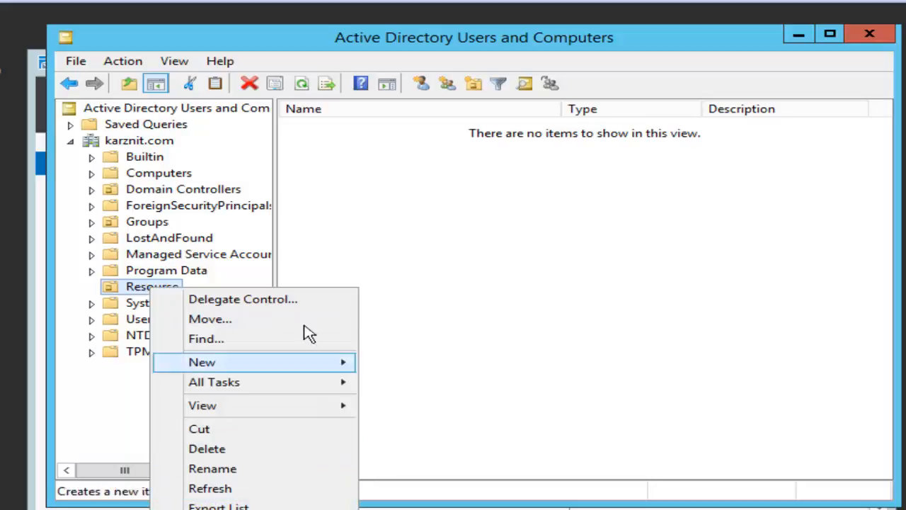
Step: Clear 'Protect object from accidental deletion' on the Groups OU's Object properties
{"action": "left_click", "coordinate": [158, 221]}
{"action": "right_click", "coordinate": [155, 220]}
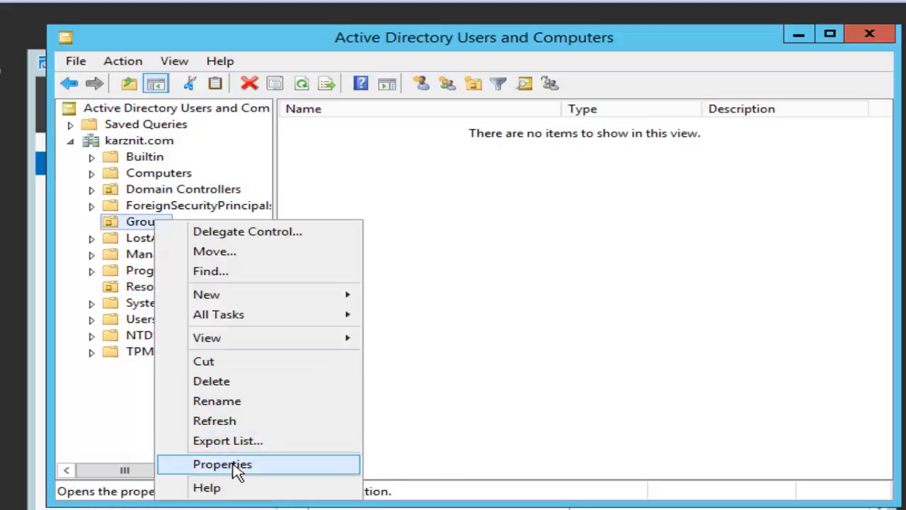
{"action": "left_click", "coordinate": [234, 466]}
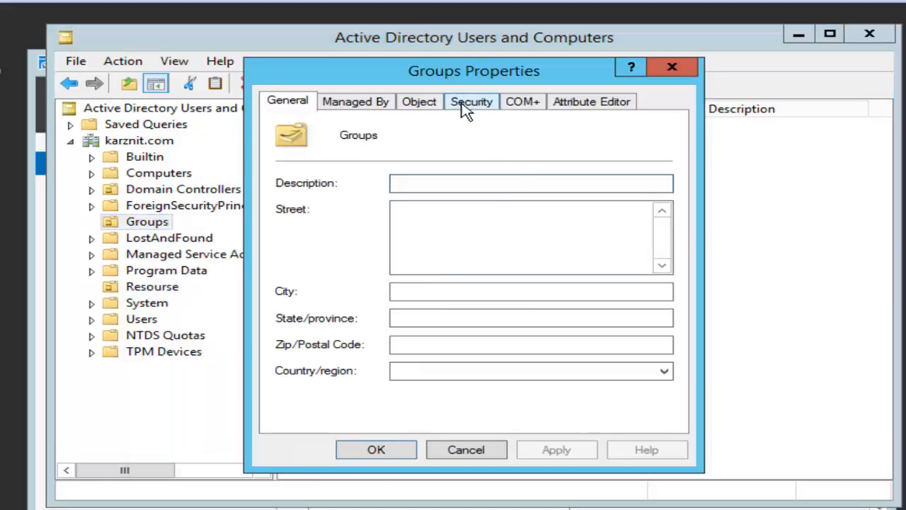
{"action": "left_click", "coordinate": [462, 102]}
{"action": "left_click", "coordinate": [422, 102]}
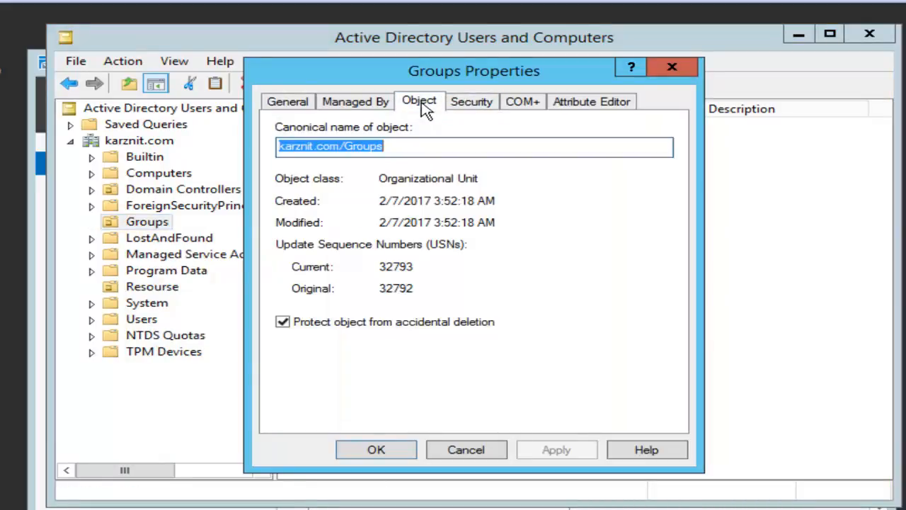
{"action": "left_click", "coordinate": [315, 330]}
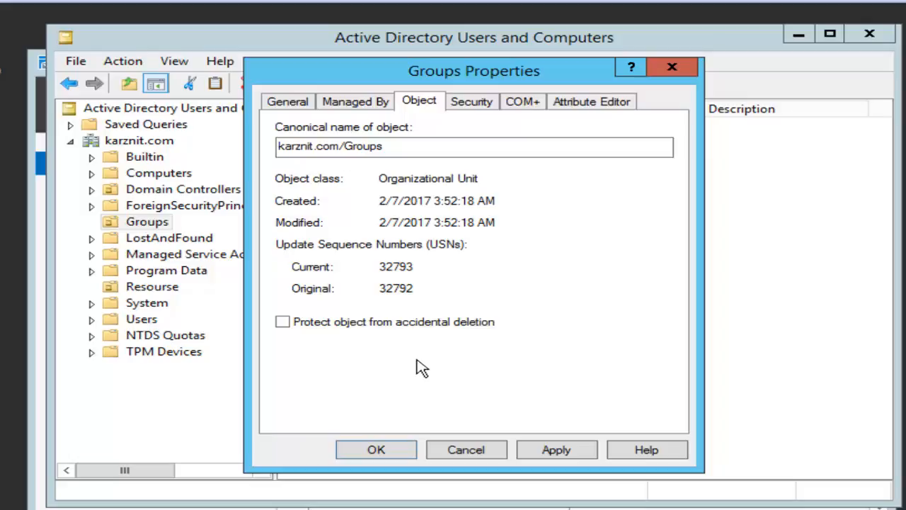
{"action": "left_click", "coordinate": [556, 448]}
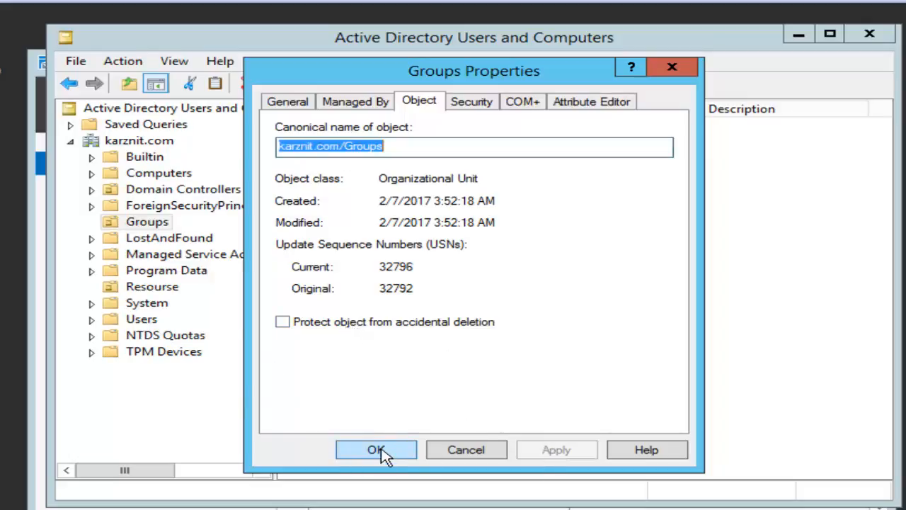
{"action": "left_click", "coordinate": [379, 452]}
Step: Move Groups into Resourse, hide Advanced Features again, and expand Resourse
{"action": "left_click_drag", "start_coordinate": [145, 225], "coordinate": [152, 289]}
{"action": "left_click", "coordinate": [400, 330]}
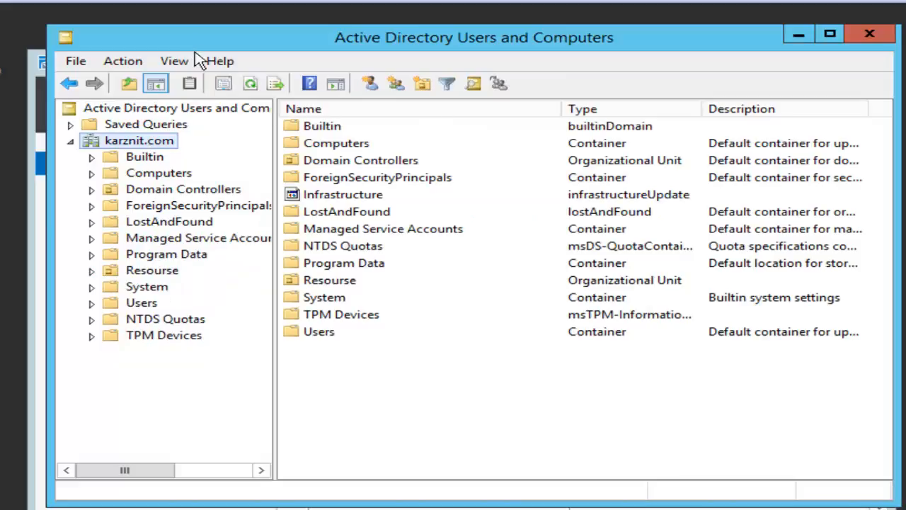
{"action": "left_click", "coordinate": [176, 61]}
{"action": "left_click", "coordinate": [202, 210]}
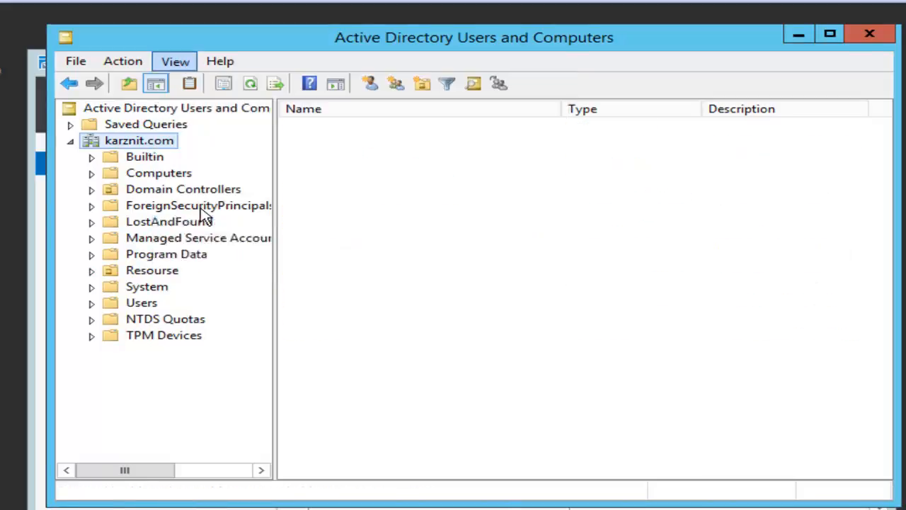
{"action": "left_click", "coordinate": [128, 242]}
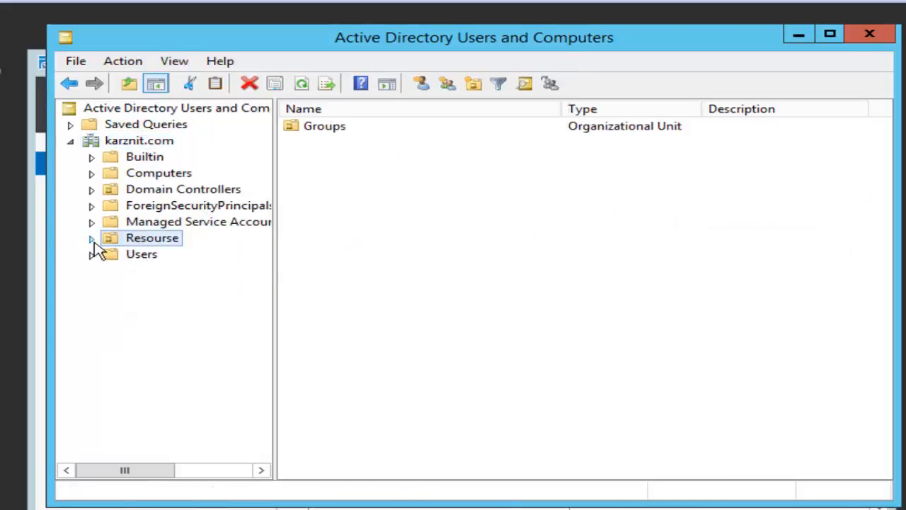
{"action": "left_click", "coordinate": [92, 240]}
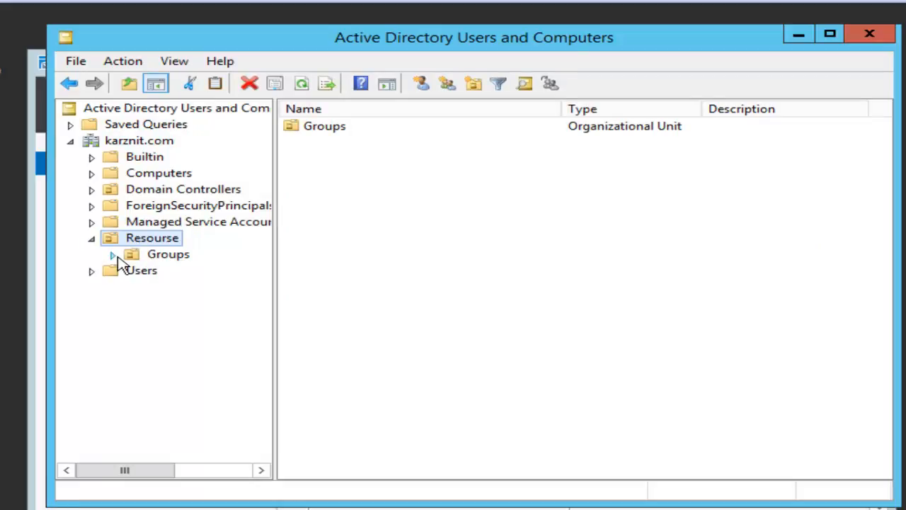
Step: Create an unprotected Users OU inside Resourse
{"action": "right_click", "coordinate": [143, 242]}
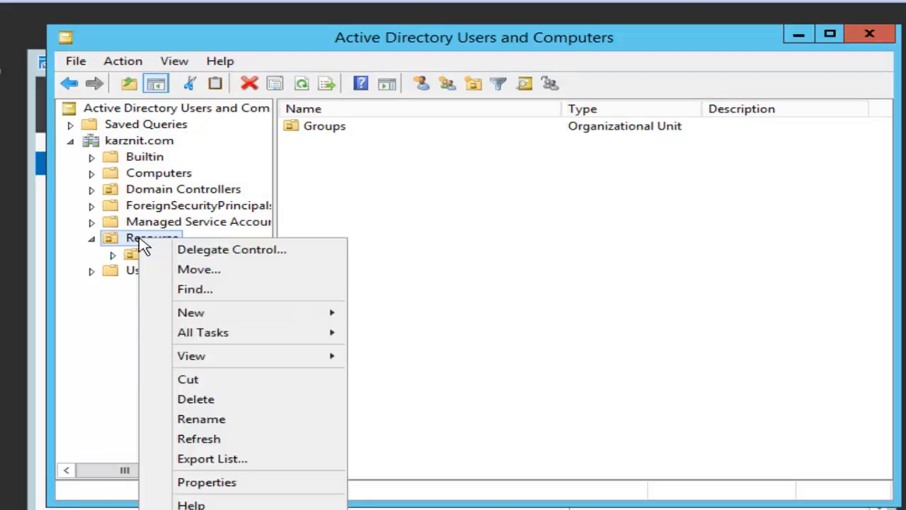
{"action": "mouse_move", "coordinate": [257, 314]}
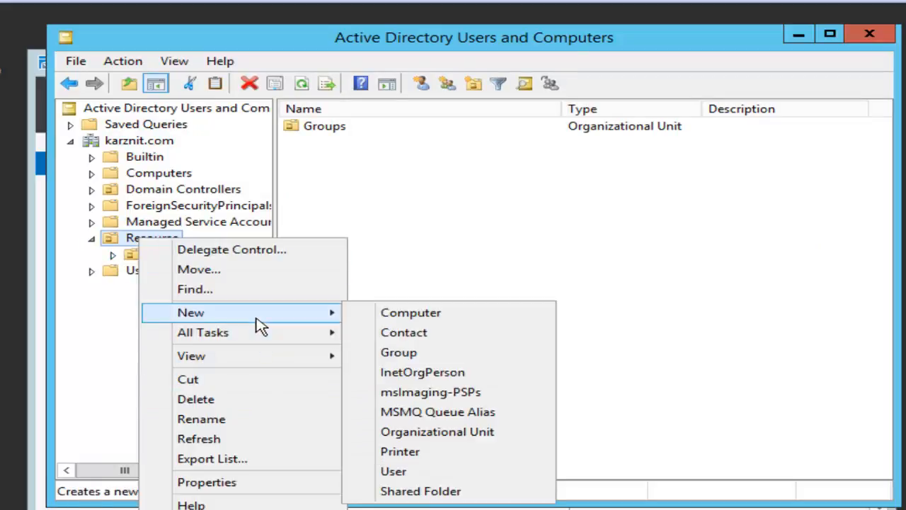
{"action": "left_click", "coordinate": [418, 433]}
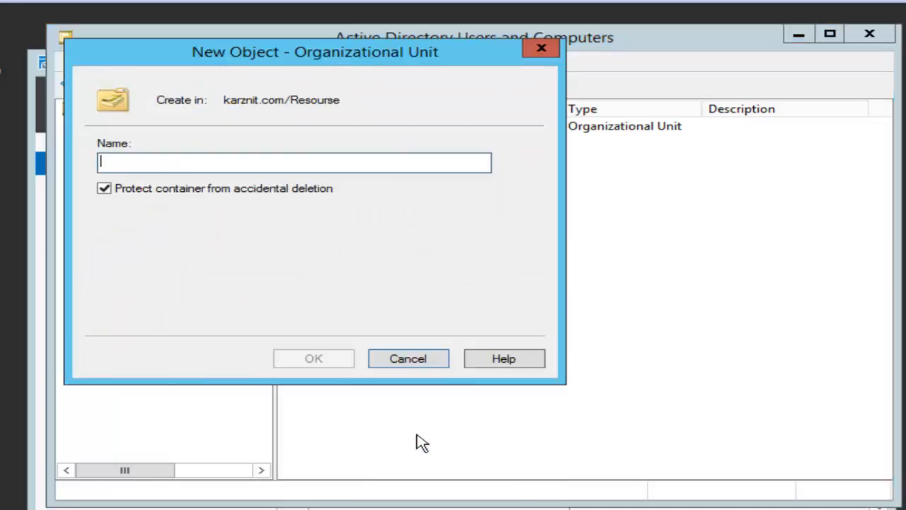
{"action": "type", "text": "Us"}
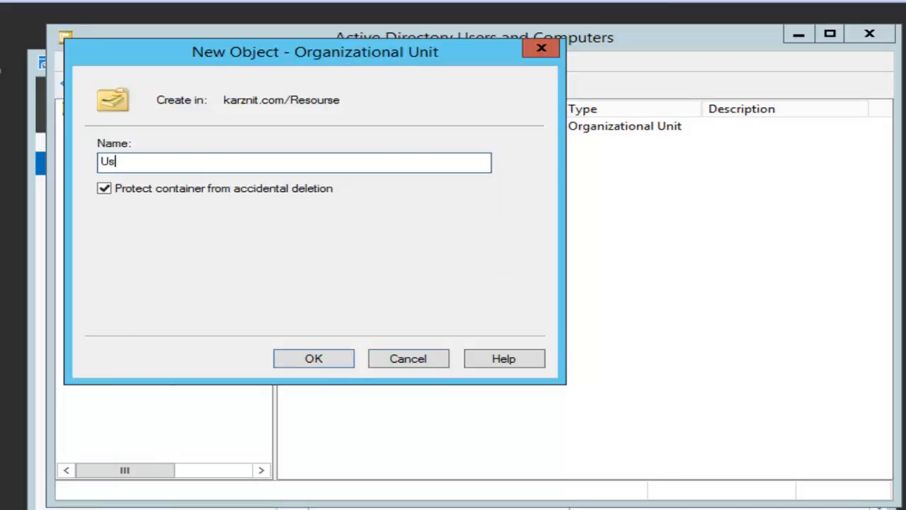
{"action": "type", "text": "ers"}
{"action": "left_click", "coordinate": [124, 190]}
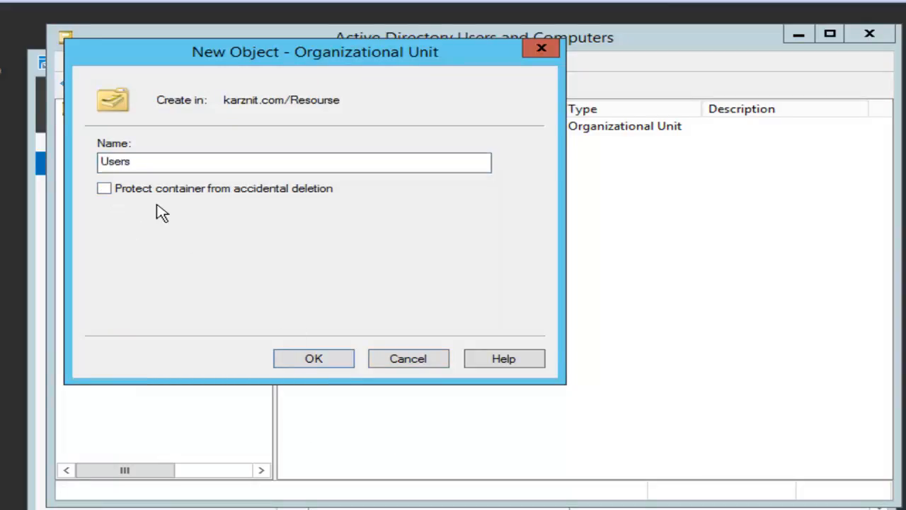
{"action": "left_click", "coordinate": [327, 363]}
Step: Create an unprotected Computer OU inside Resourse
{"action": "right_click", "coordinate": [144, 240]}
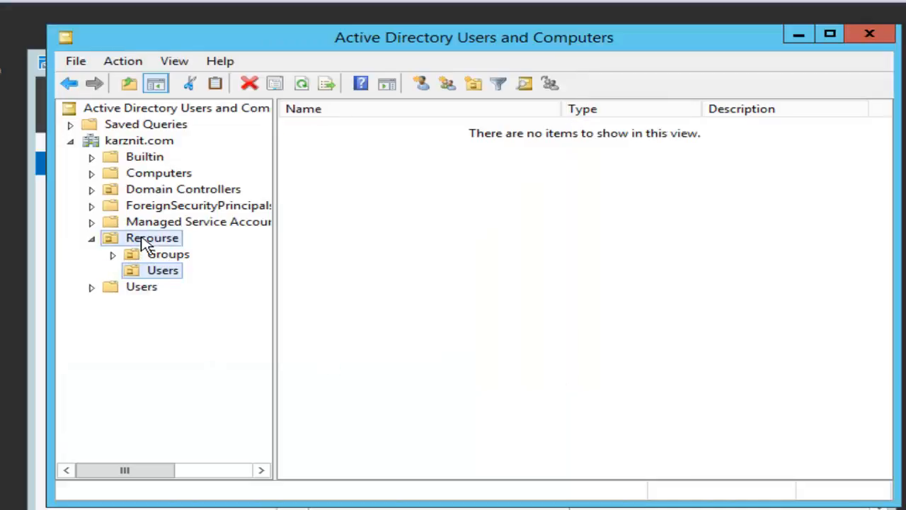
{"action": "mouse_move", "coordinate": [257, 314]}
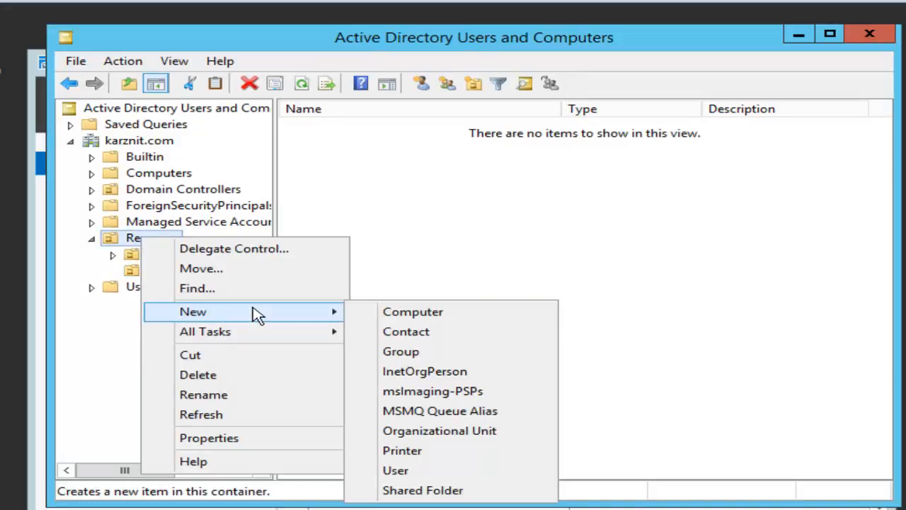
{"action": "left_click", "coordinate": [405, 432]}
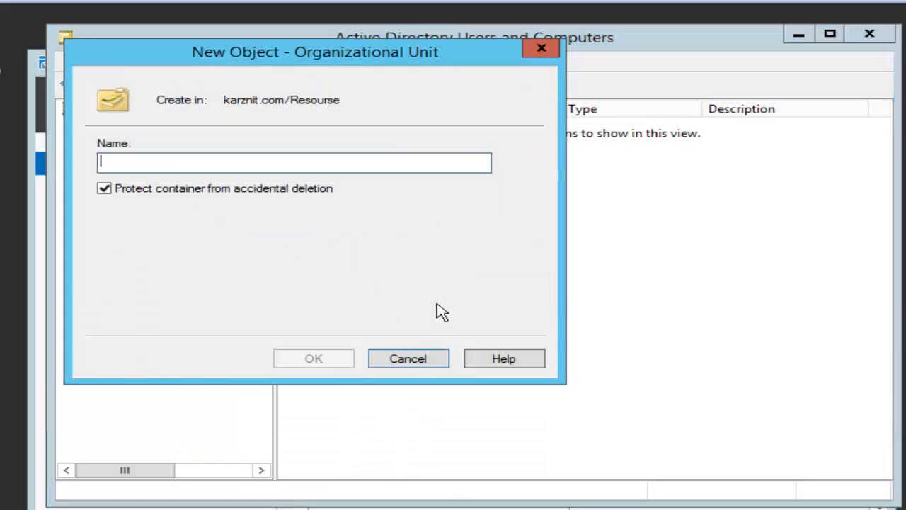
{"action": "left_click", "coordinate": [172, 192]}
{"action": "left_click", "coordinate": [178, 162]}
{"action": "type", "text": "Cou"}
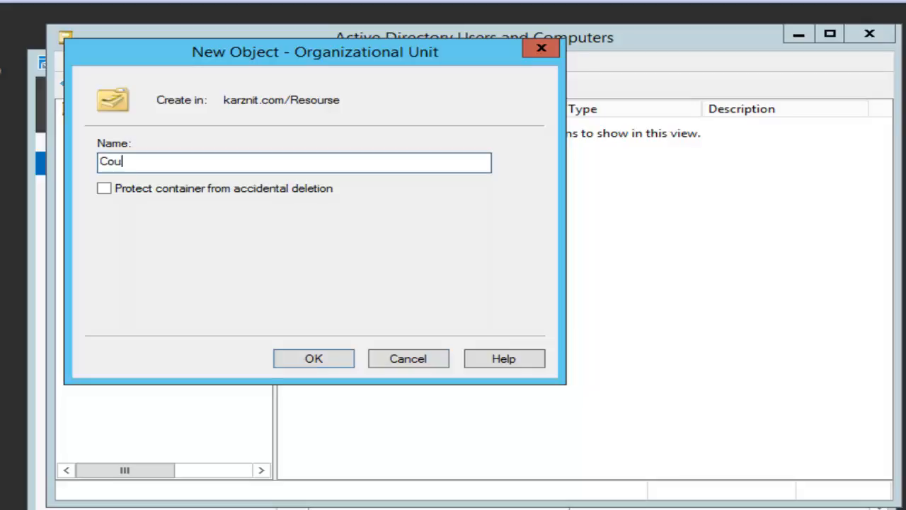
{"action": "key", "text": "BackSpace"}
{"action": "key", "text": "BackSpace"}
{"action": "type", "text": "ompr"}
{"action": "key", "text": "BackSpace"}
{"action": "type", "text": "uter"}
{"action": "left_click", "coordinate": [303, 358]}
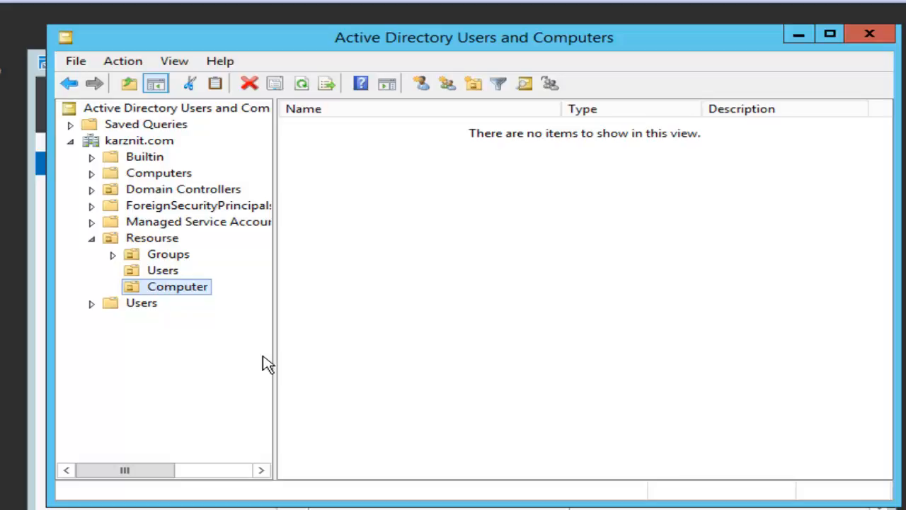
Step: Start a new user in the Resourse/Users organizational unit
{"action": "left_click", "coordinate": [167, 270]}
{"action": "right_click", "coordinate": [402, 199]}
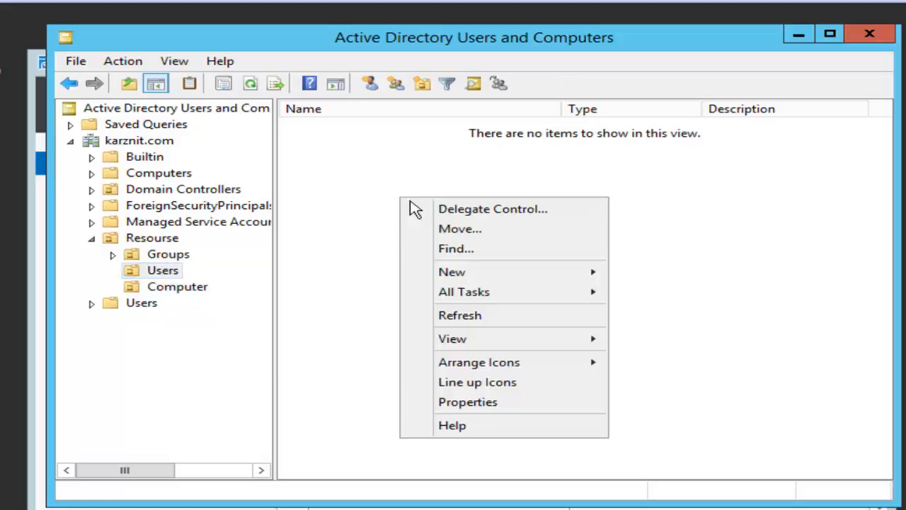
{"action": "left_click", "coordinate": [330, 288]}
{"action": "left_click", "coordinate": [164, 273]}
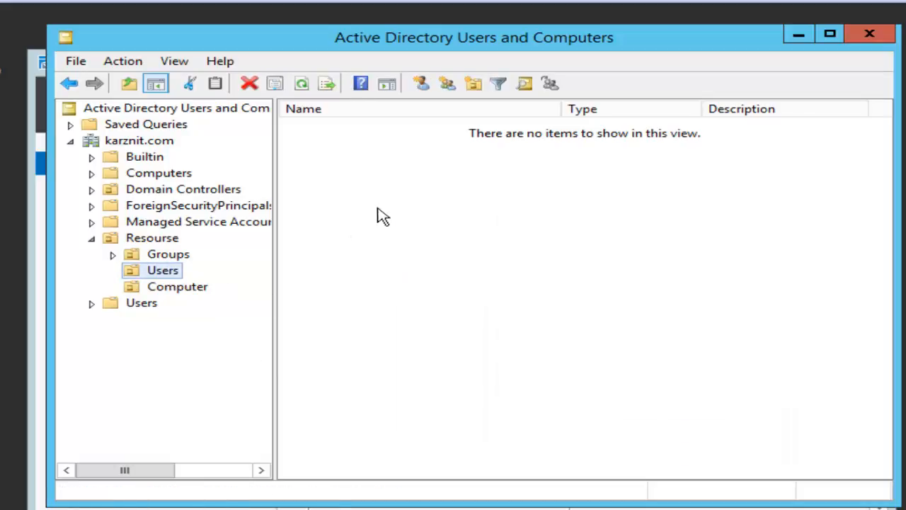
{"action": "right_click", "coordinate": [421, 233]}
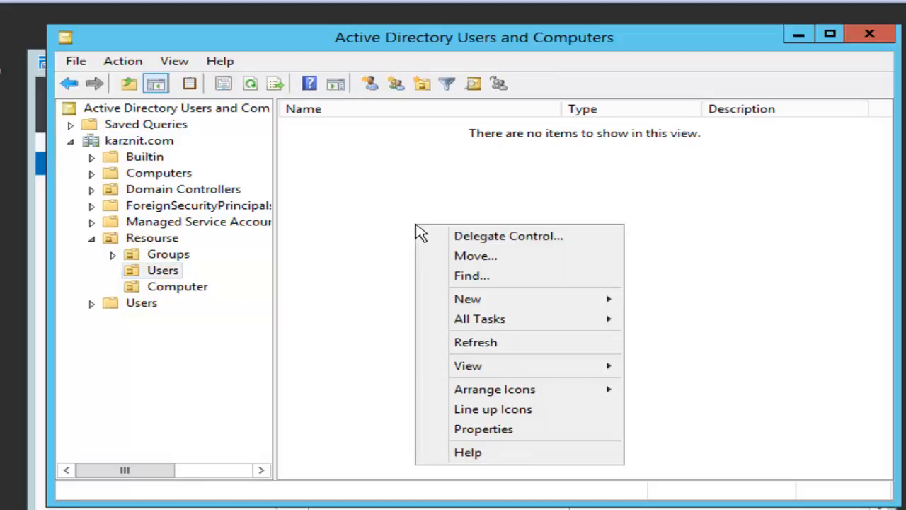
{"action": "mouse_move", "coordinate": [504, 303]}
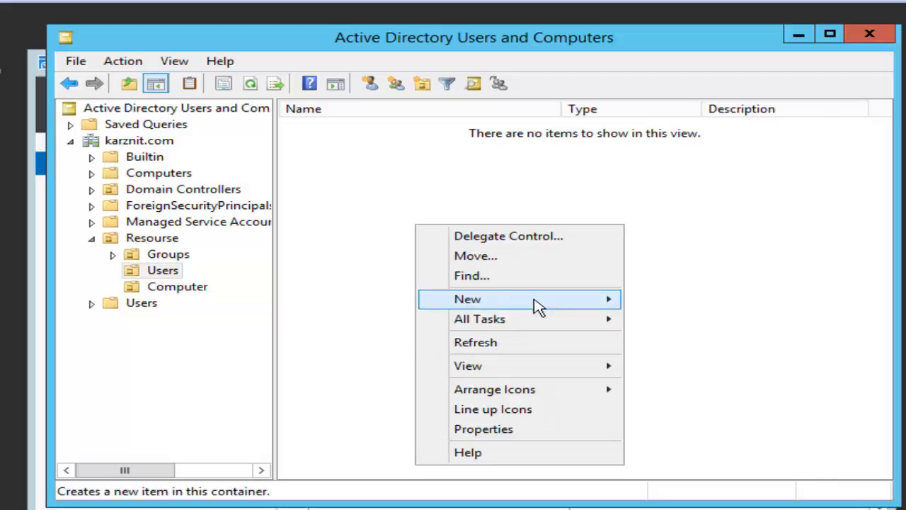
{"action": "mouse_move", "coordinate": [537, 307]}
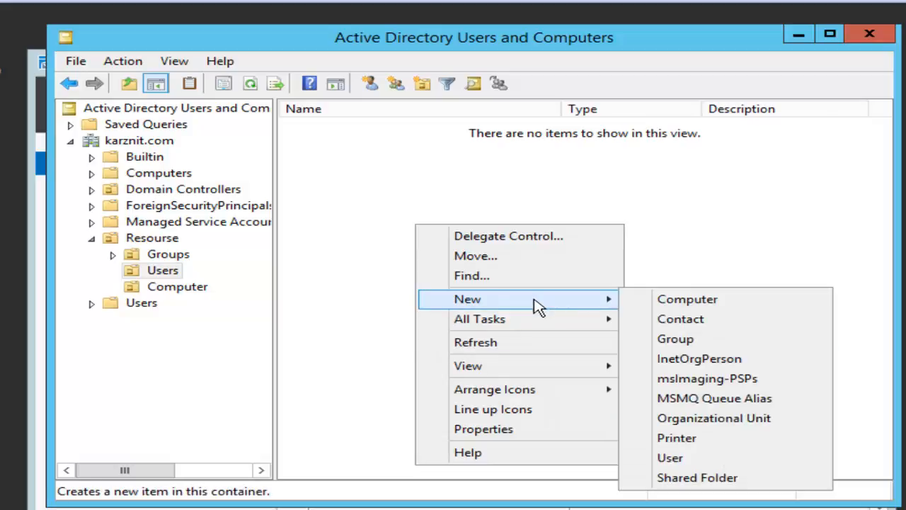
{"action": "left_click", "coordinate": [708, 460]}
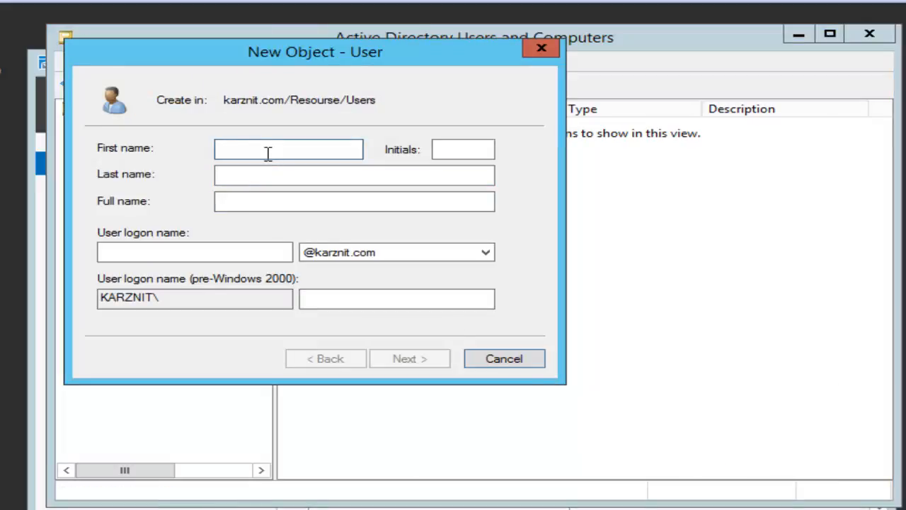
Step: Enter the user's first name, last name and logon name
{"action": "type", "text": "A.B"}
{"action": "left_click", "coordinate": [250, 177]}
{"action": "type", "text": "ka"}
{"action": "key", "text": "BackSpace"}
{"action": "key", "text": "BackSpace"}
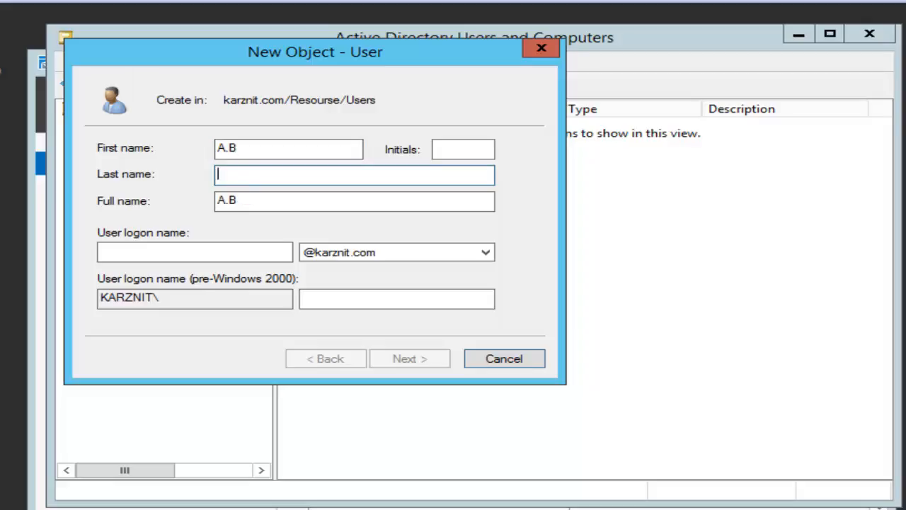
{"action": "type", "text": "Karim"}
{"action": "left_click", "coordinate": [134, 252]}
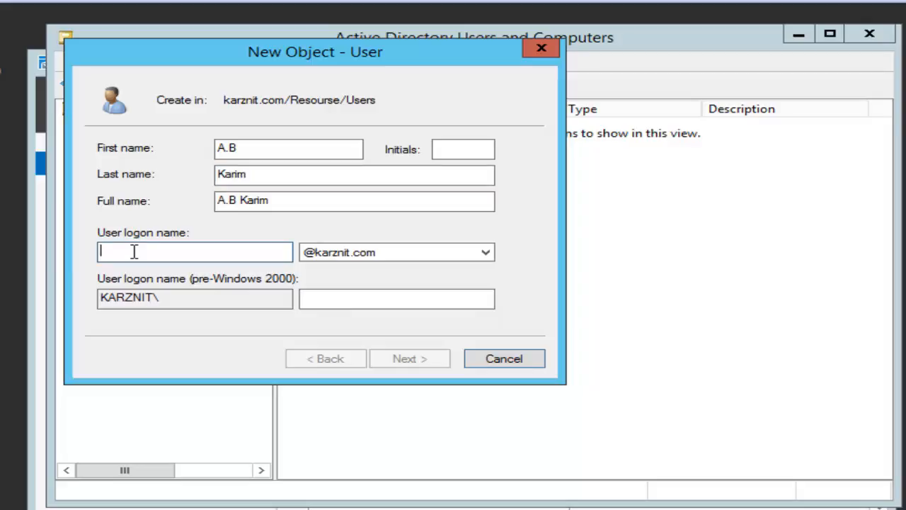
{"action": "type", "text": "karim"}
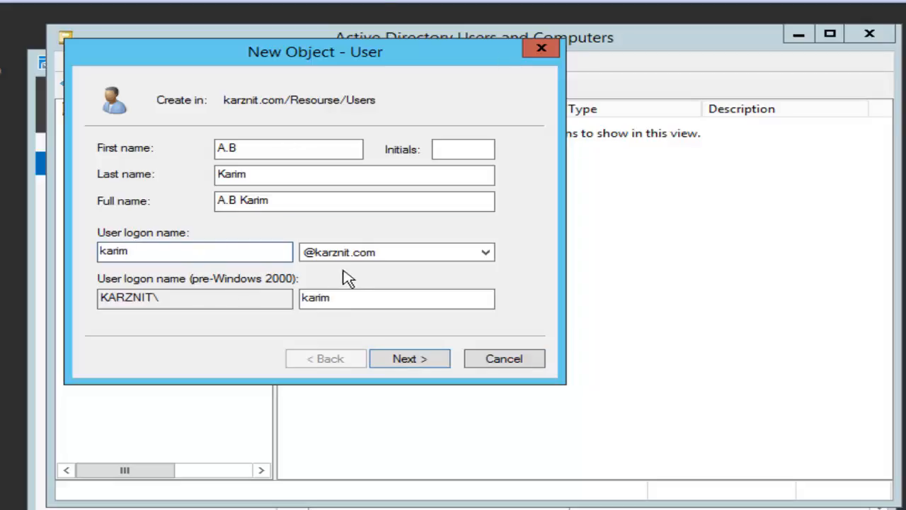
{"action": "left_click_drag", "start_coordinate": [163, 252], "coordinate": [91, 250]}
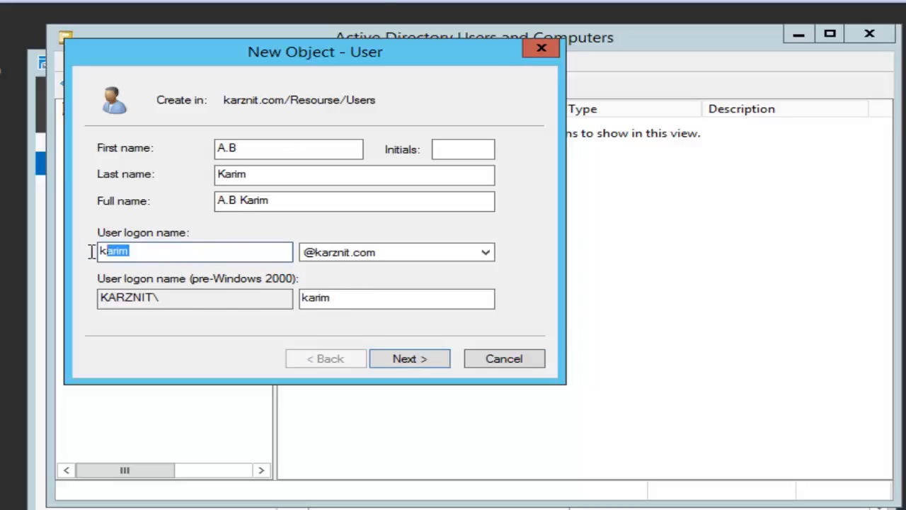
{"action": "left_click", "coordinate": [154, 249]}
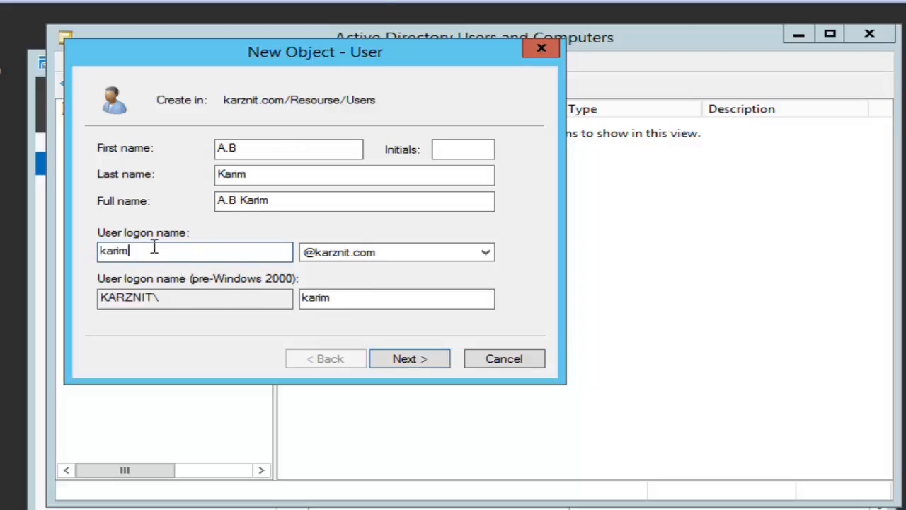
Step: Go to the password page and enter the password and its confirmation
{"action": "left_click", "coordinate": [421, 364]}
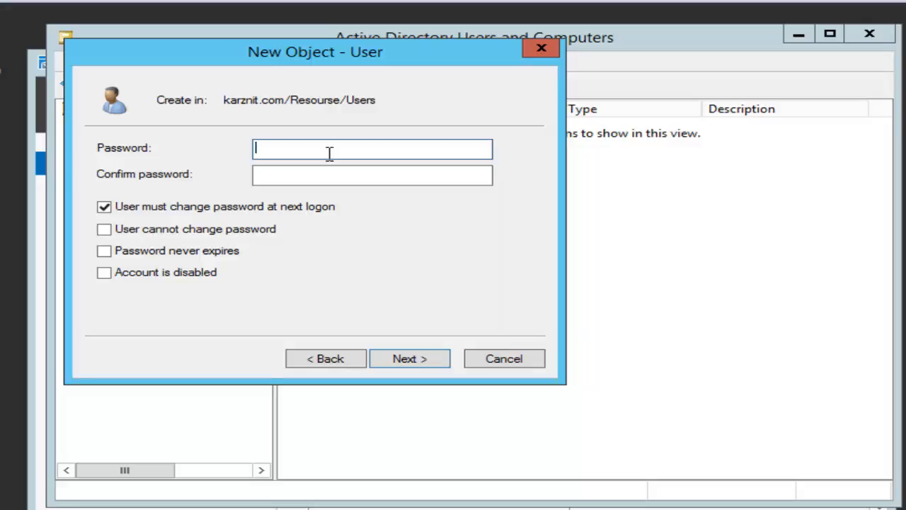
{"action": "type", "text": "P@ssword12"}
{"action": "left_click", "coordinate": [302, 175]}
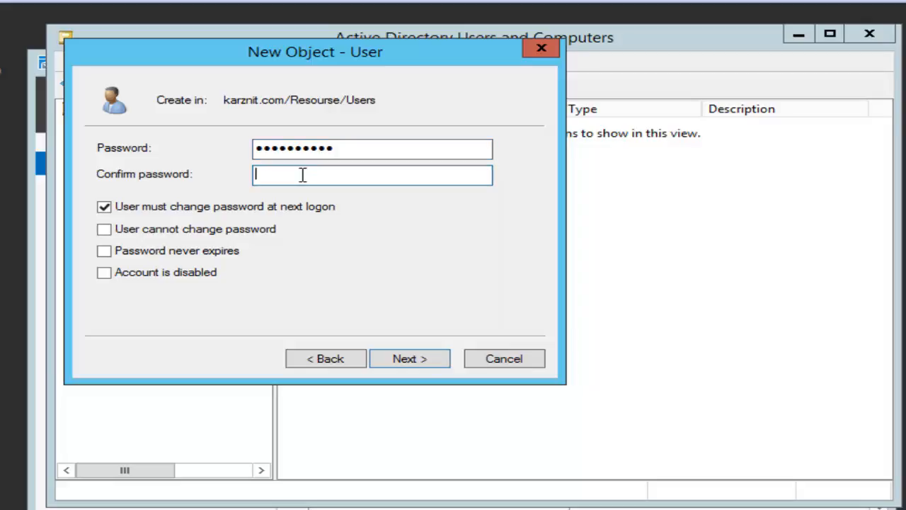
{"action": "type", "text": "Password123"}
Step: Clear the conflicting password options, keep the account enabled with a never-expiring password, and reach the summary
{"action": "left_click", "coordinate": [105, 230]}
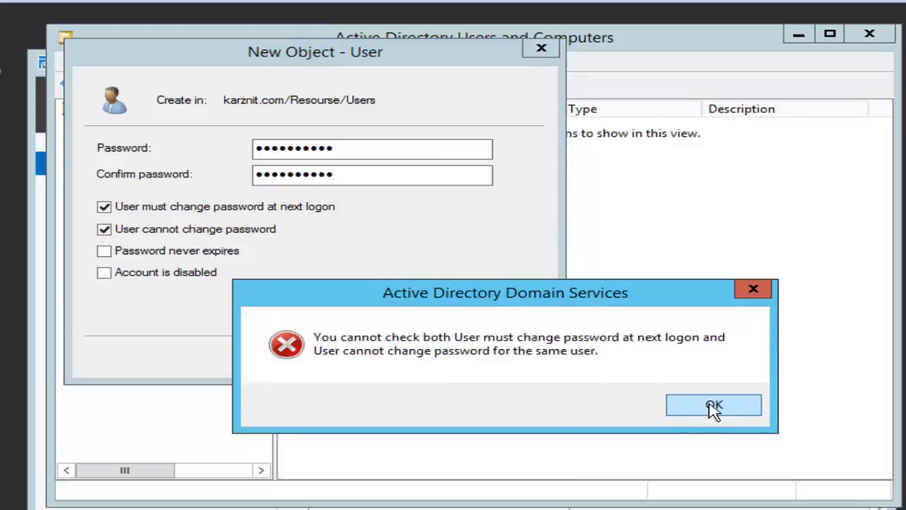
{"action": "left_click", "coordinate": [710, 405]}
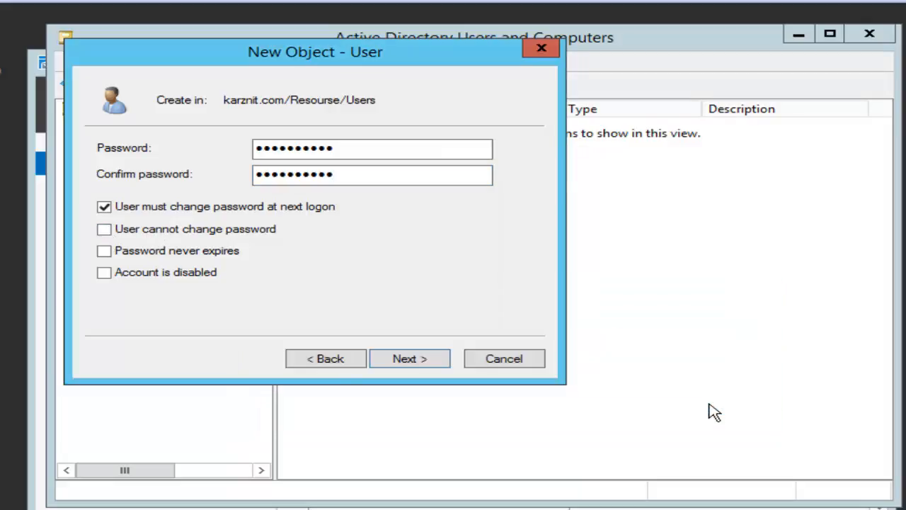
{"action": "left_click", "coordinate": [105, 231]}
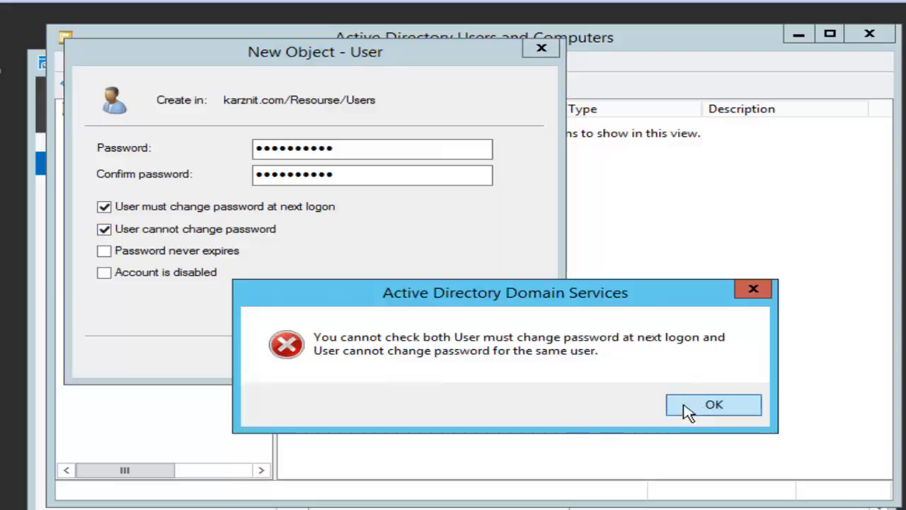
{"action": "left_click", "coordinate": [690, 409]}
{"action": "left_click", "coordinate": [116, 213]}
{"action": "left_click", "coordinate": [104, 230]}
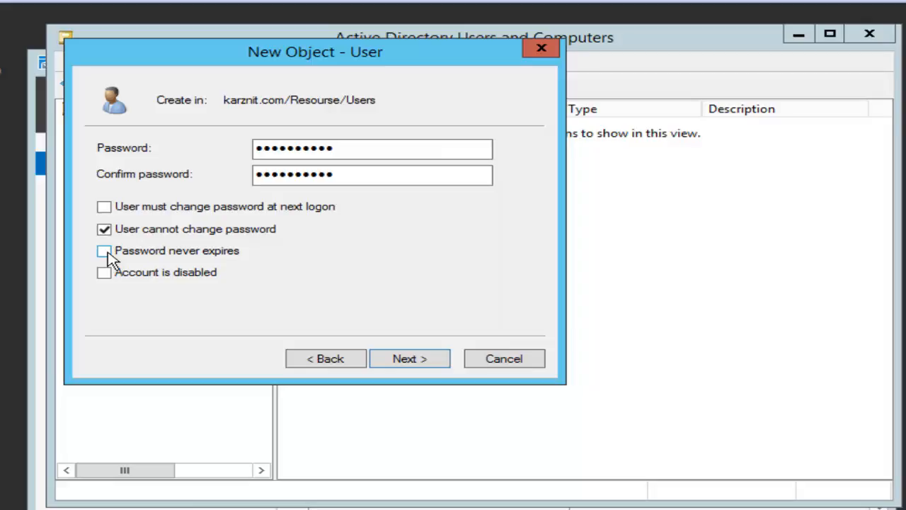
{"action": "left_click", "coordinate": [104, 273]}
{"action": "left_click", "coordinate": [104, 229]}
{"action": "left_click", "coordinate": [104, 273]}
{"action": "left_click", "coordinate": [415, 362]}
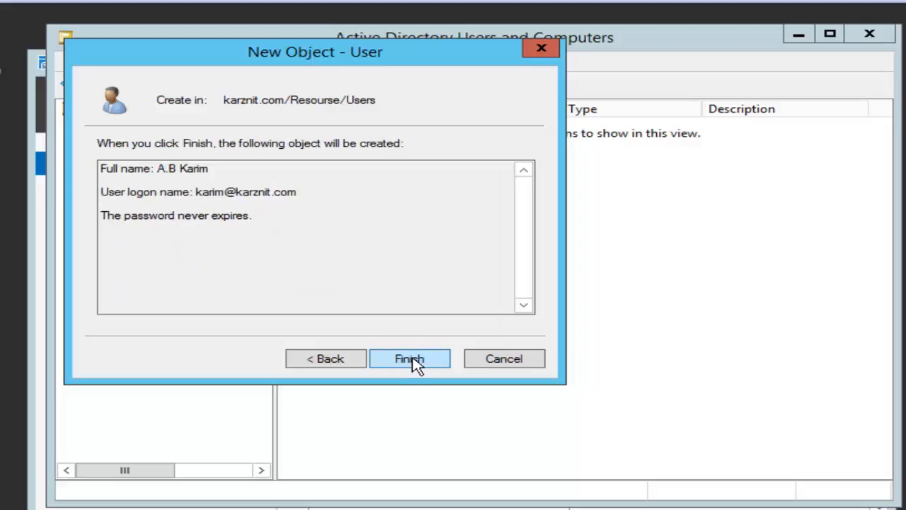
Step: Finish creating the first user and start a second new user in Resourse/Users
{"action": "left_click", "coordinate": [415, 362]}
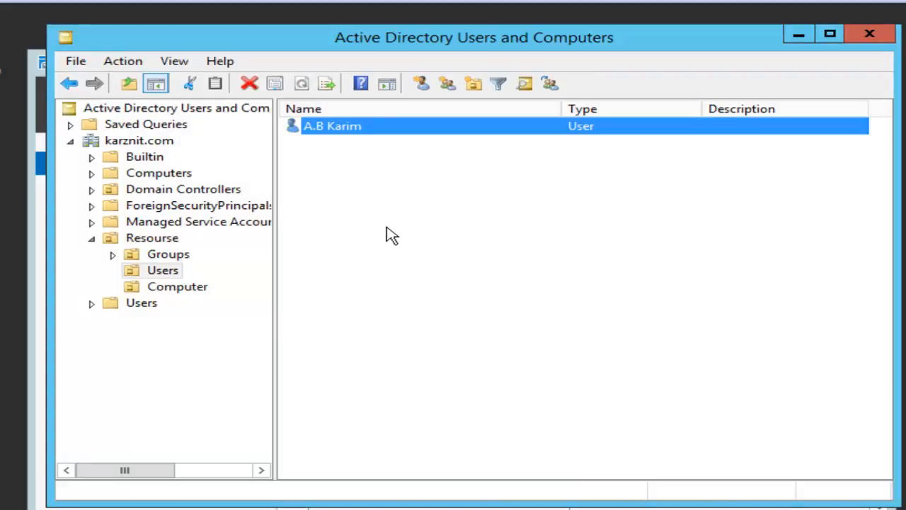
{"action": "left_click", "coordinate": [390, 190]}
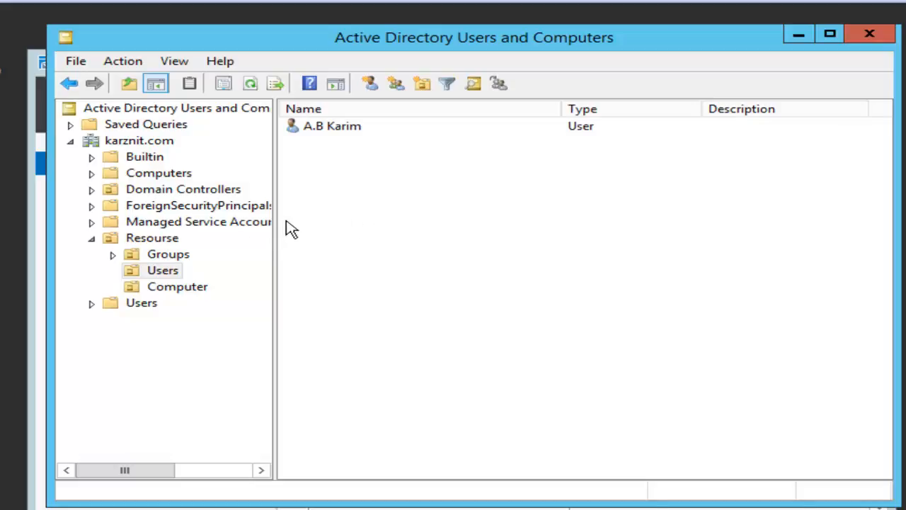
{"action": "right_click", "coordinate": [379, 208]}
{"action": "mouse_move", "coordinate": [458, 286]}
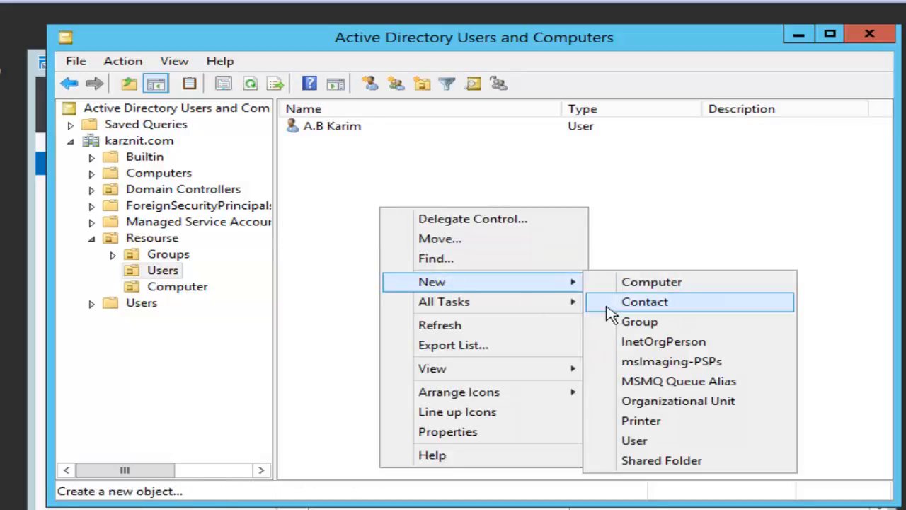
{"action": "left_click", "coordinate": [655, 444]}
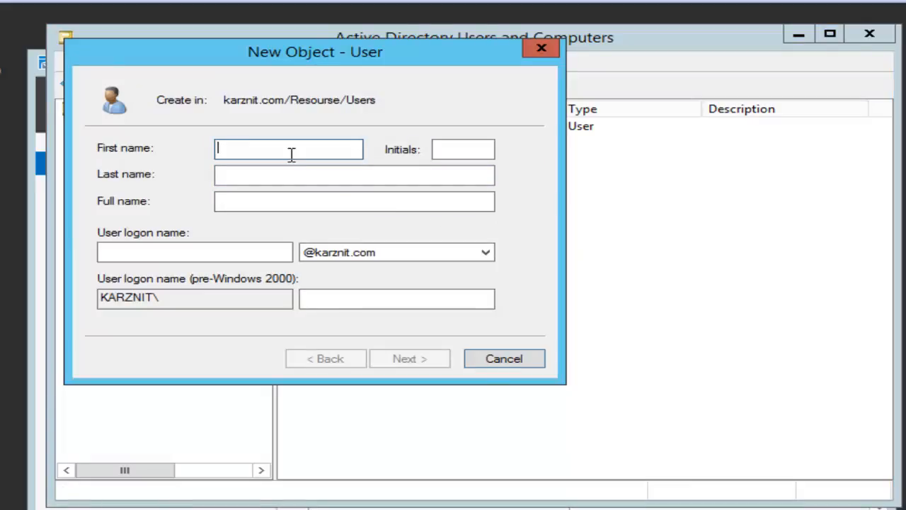
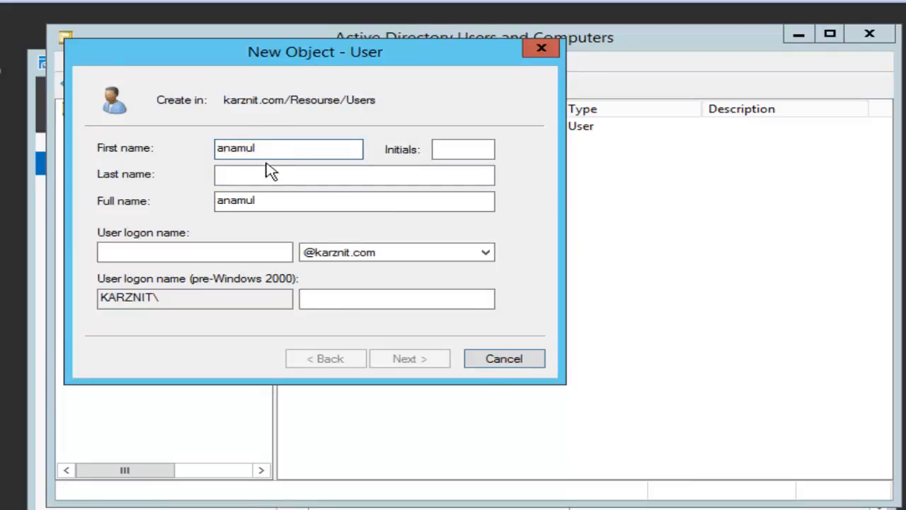
Step: Enter the second user's first and last name with capitalised initials
{"action": "left_click", "coordinate": [267, 175]}
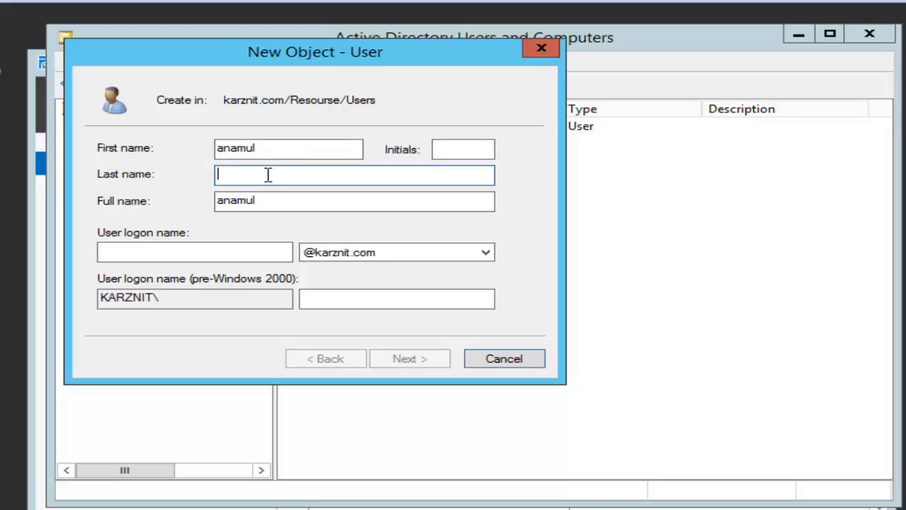
{"action": "left_click", "coordinate": [222, 148]}
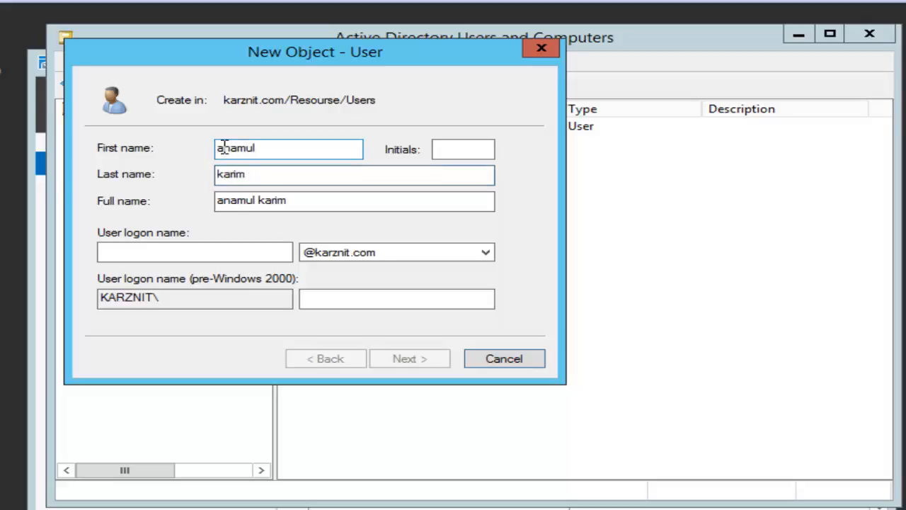
{"action": "key", "text": "BackSpace"}
{"action": "type", "text": "A"}
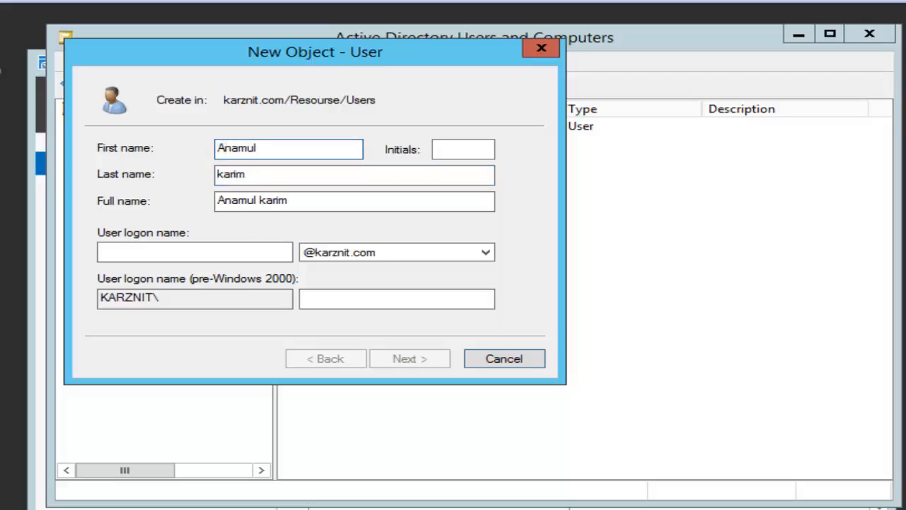
{"action": "left_click", "coordinate": [225, 173]}
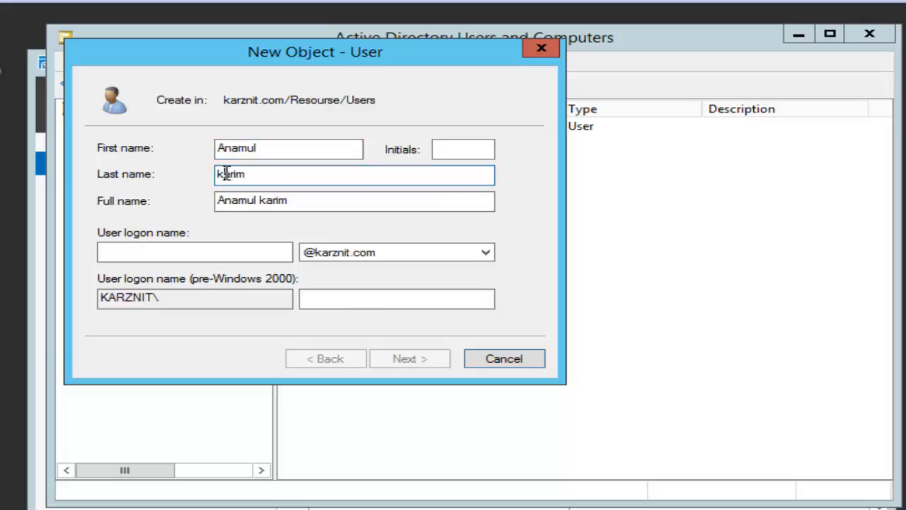
{"action": "key", "text": "BackSpace"}
{"action": "type", "text": "K"}
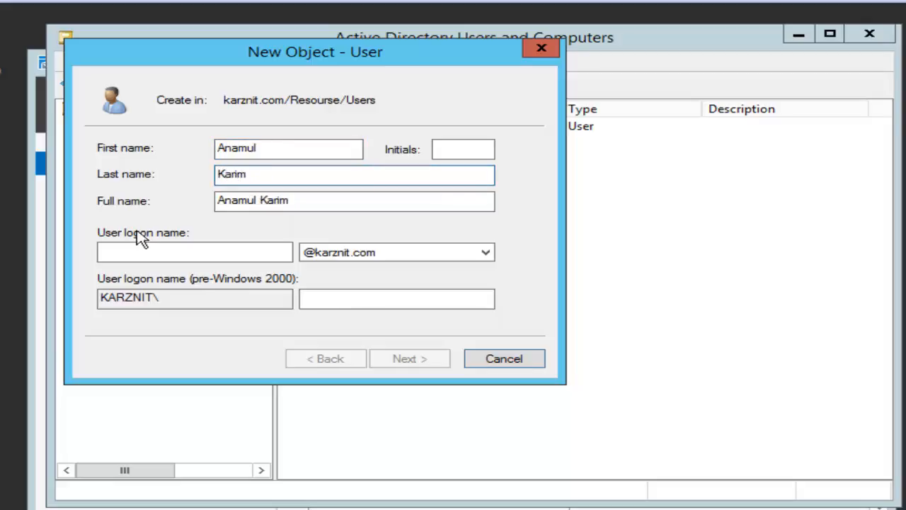
Step: Enter the user's numeric logon name and continue to the password page
{"action": "left_click", "coordinate": [135, 252]}
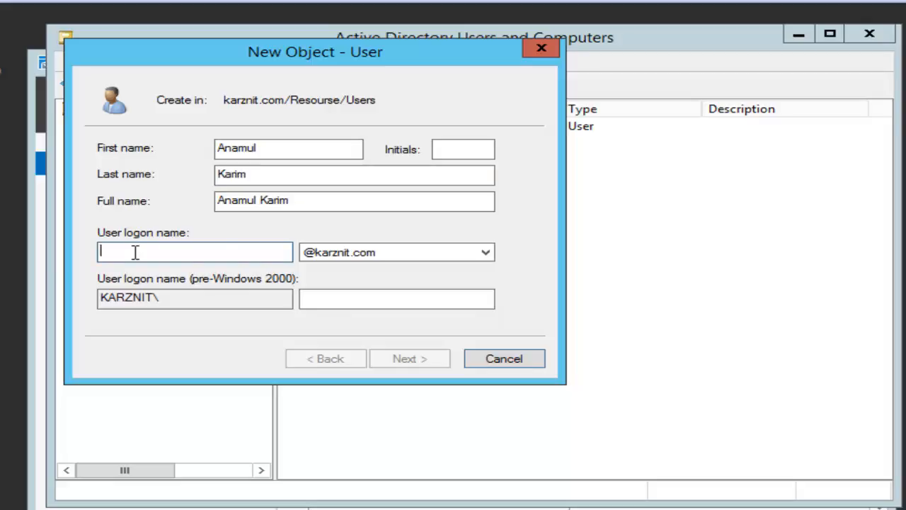
{"action": "type", "text": "1521"}
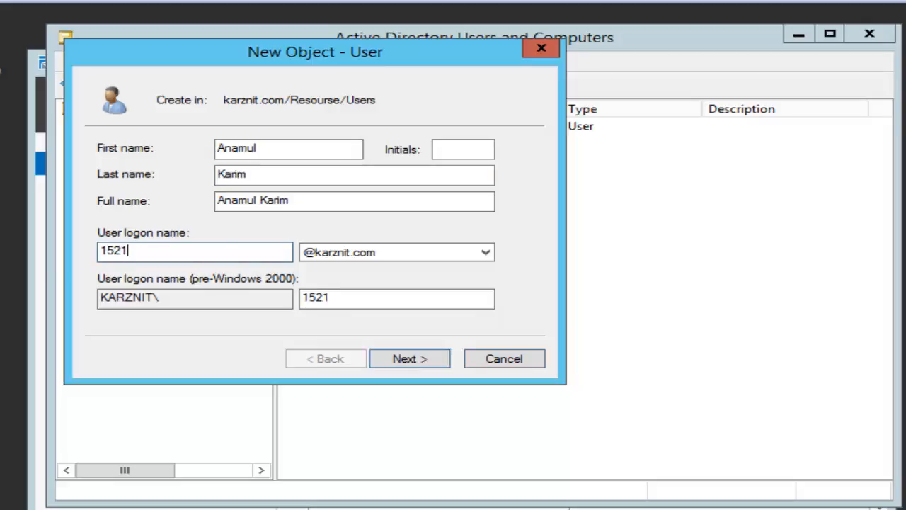
{"action": "type", "text": "77043"}
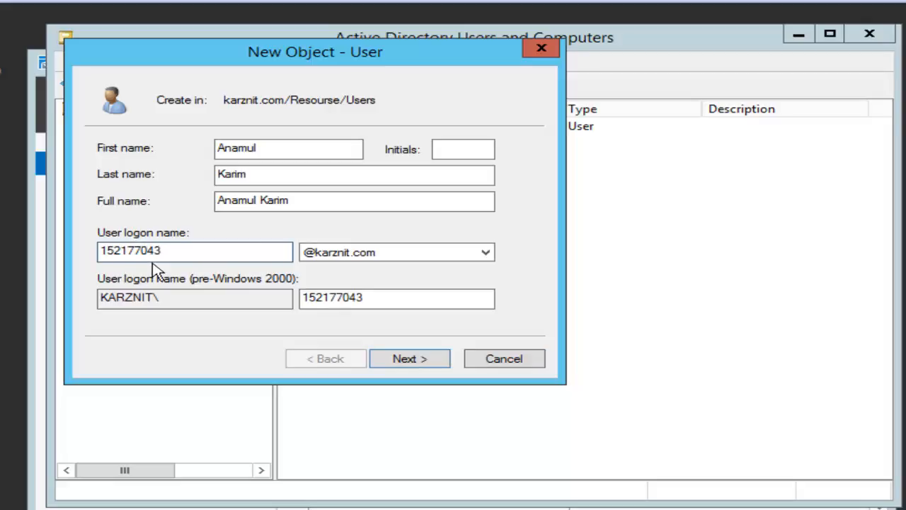
{"action": "left_click", "coordinate": [409, 360]}
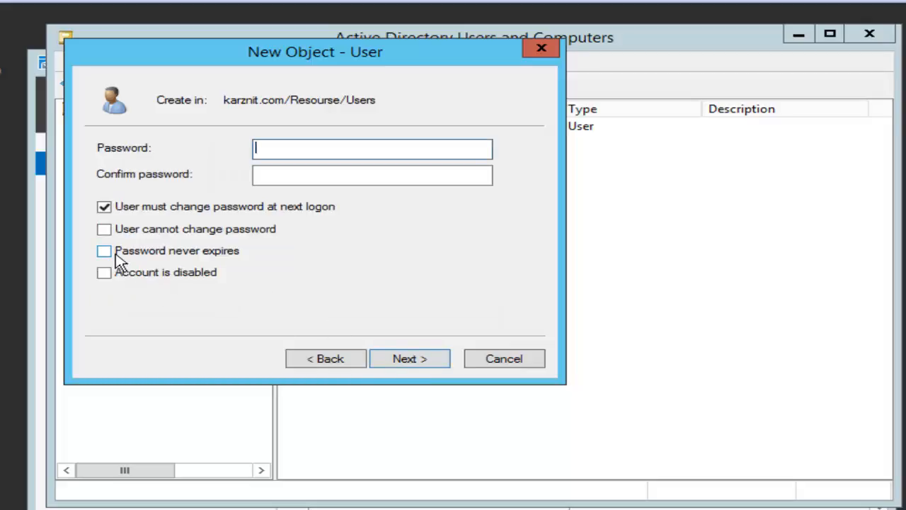
Step: Set the new user's password to never expire, then enter and confirm the account password
{"action": "left_click", "coordinate": [115, 253]}
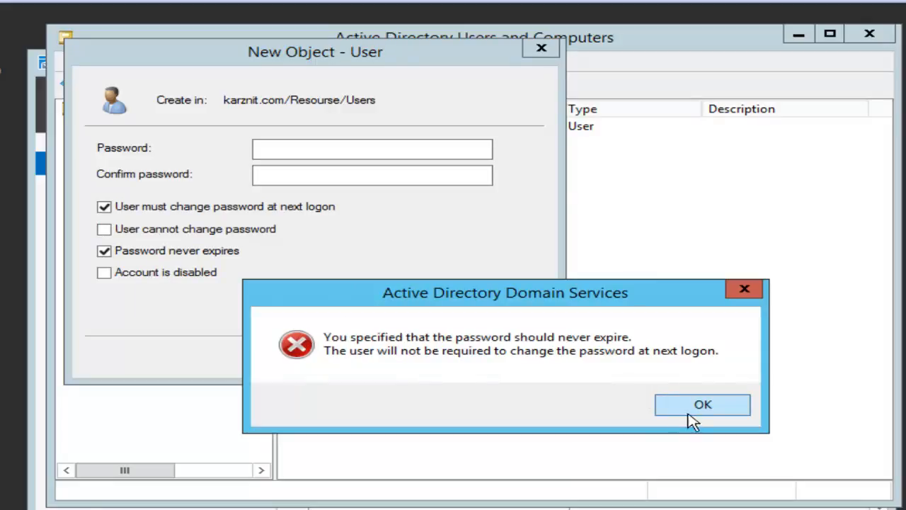
{"action": "left_click", "coordinate": [692, 409]}
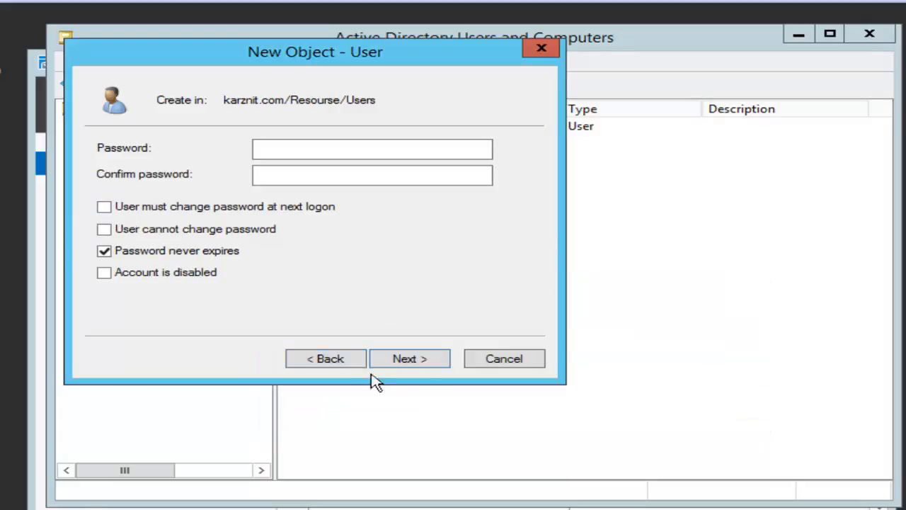
{"action": "left_click", "coordinate": [308, 151]}
{"action": "type", "text": "•••"}
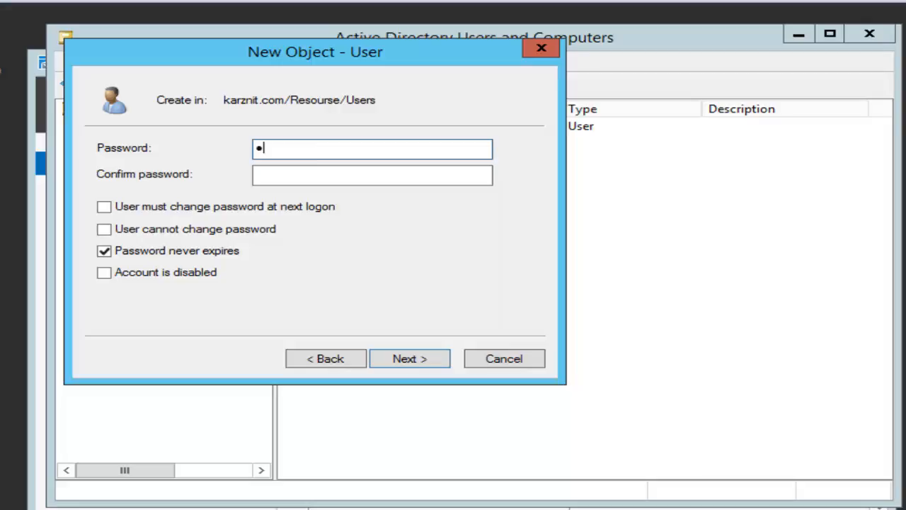
{"action": "type", "text": "•••••••"}
{"action": "left_click", "coordinate": [343, 179]}
{"action": "type", "text": "•••••"}
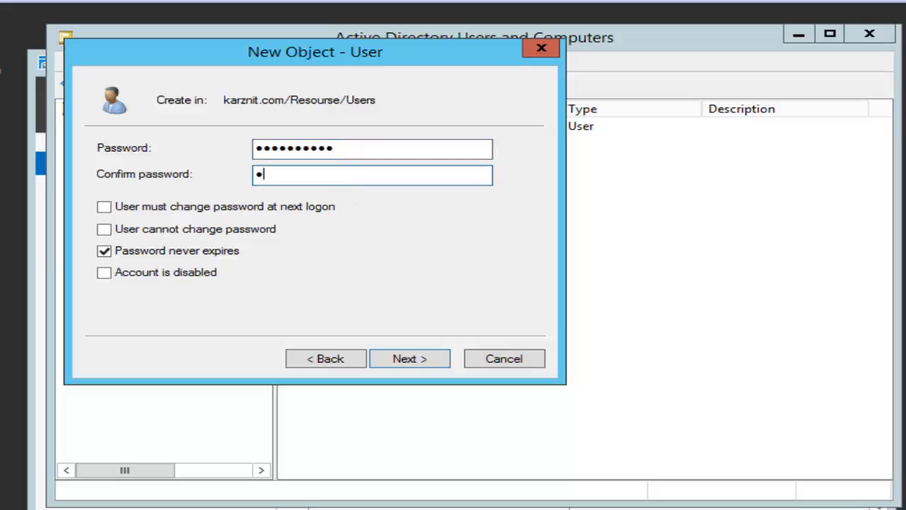
{"action": "type", "text": "••••••"}
Step: Complete the wizard so the second user is added to Resourse/Users
{"action": "left_click", "coordinate": [416, 360]}
{"action": "left_click", "coordinate": [416, 360]}
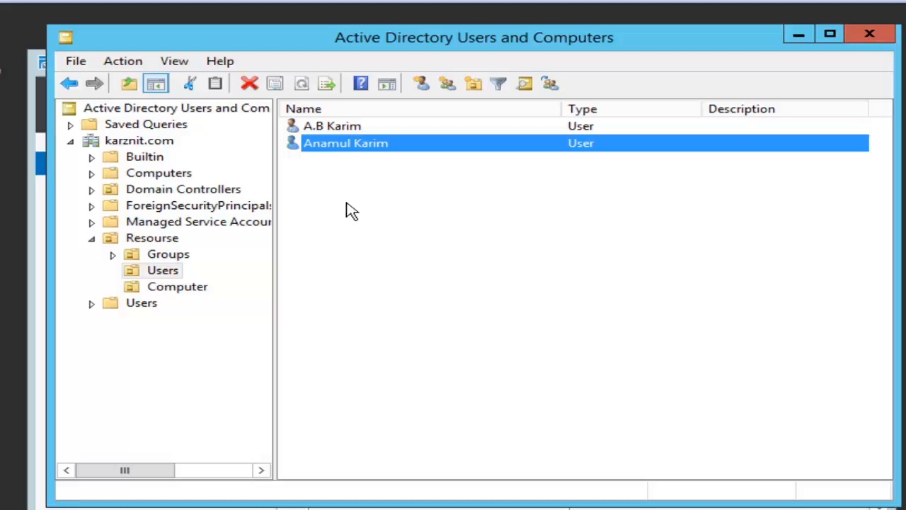
{"action": "left_click", "coordinate": [370, 222]}
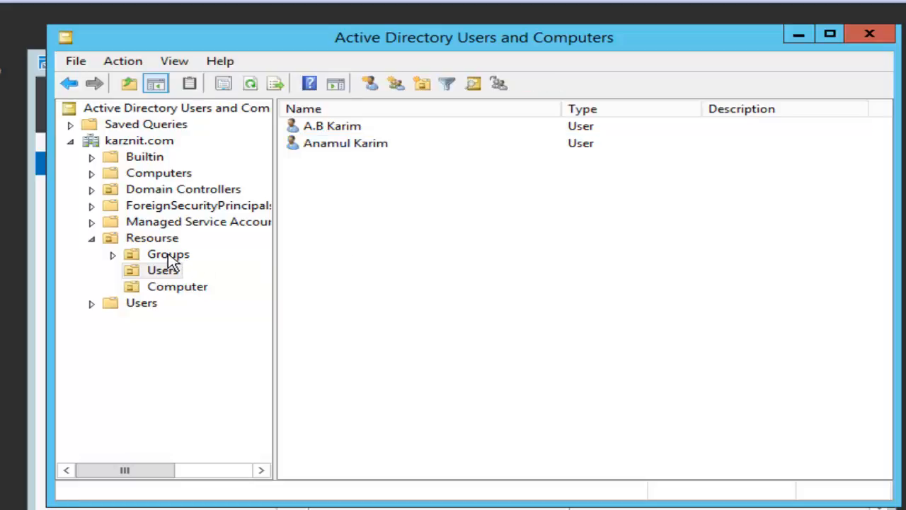
Step: In Resourse/Groups, create a new group named 'HR Department' with Distribution type and Global scope
{"action": "left_click", "coordinate": [171, 259]}
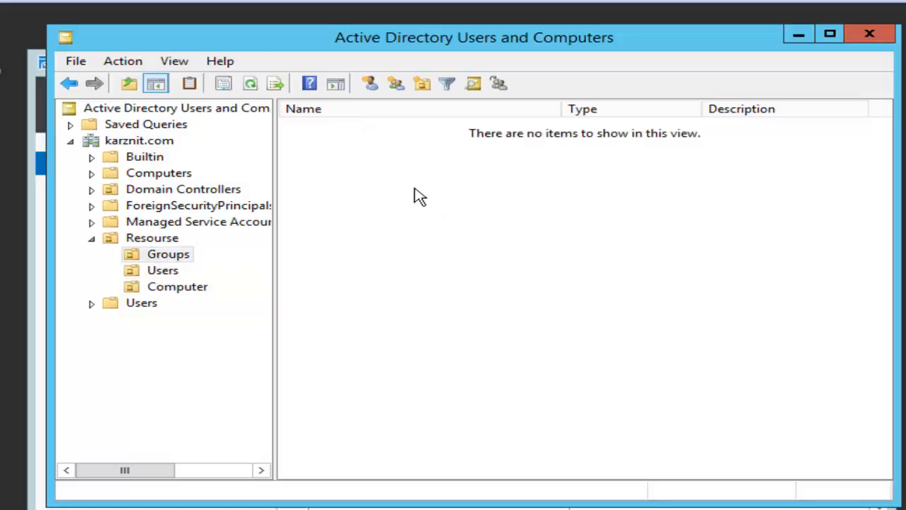
{"action": "right_click", "coordinate": [395, 178]}
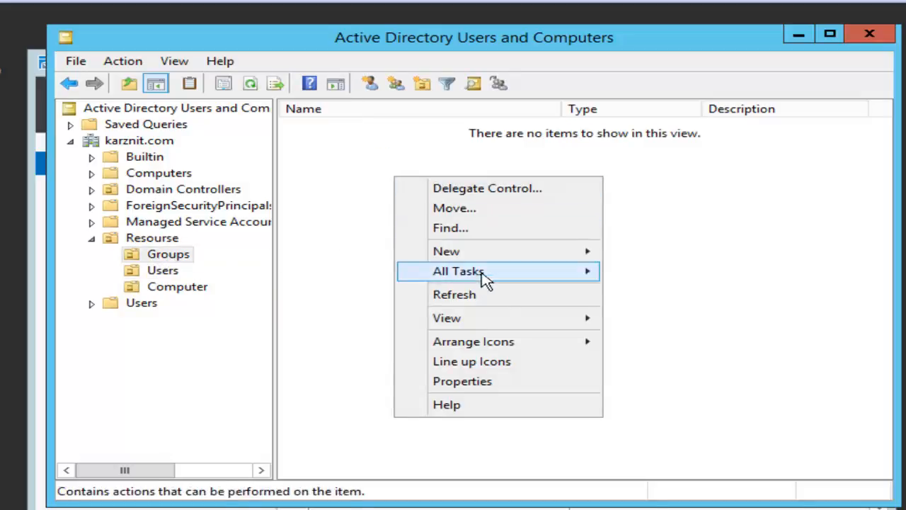
{"action": "mouse_move", "coordinate": [500, 258]}
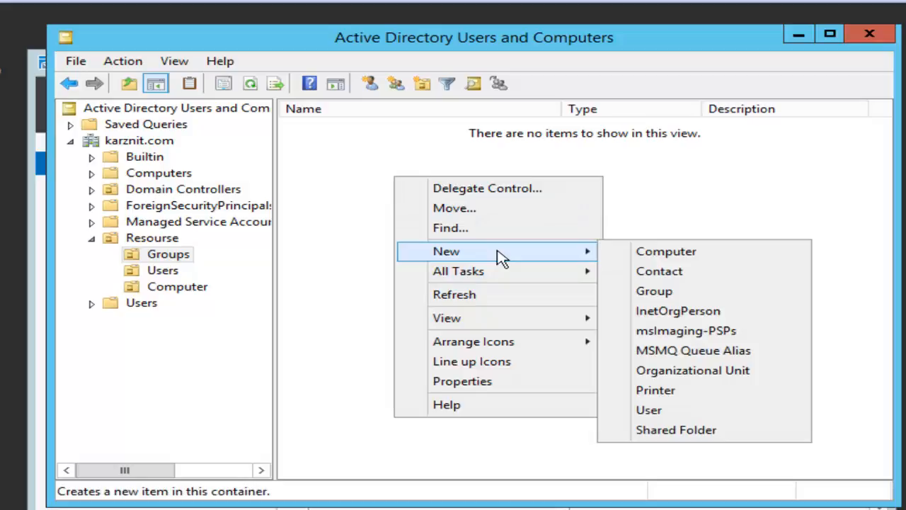
{"action": "left_click", "coordinate": [691, 295]}
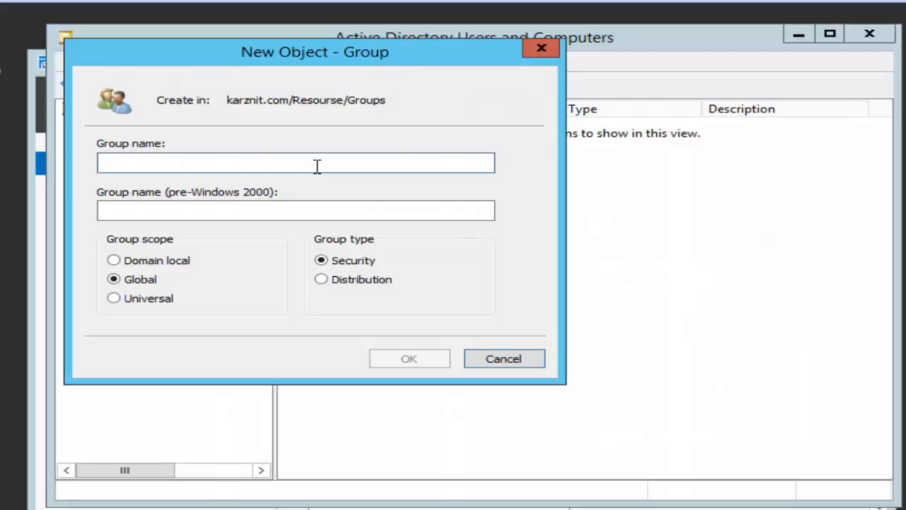
{"action": "type", "text": "H"}
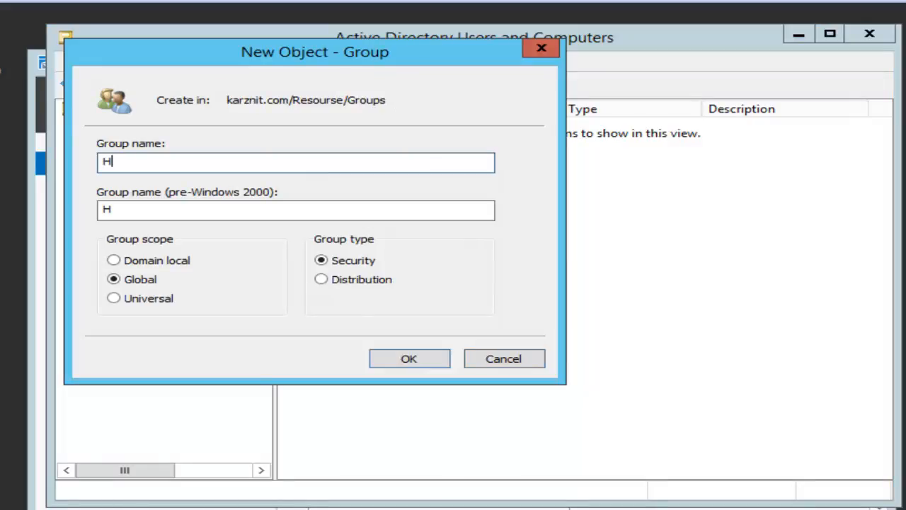
{"action": "type", "text": "R Depe"}
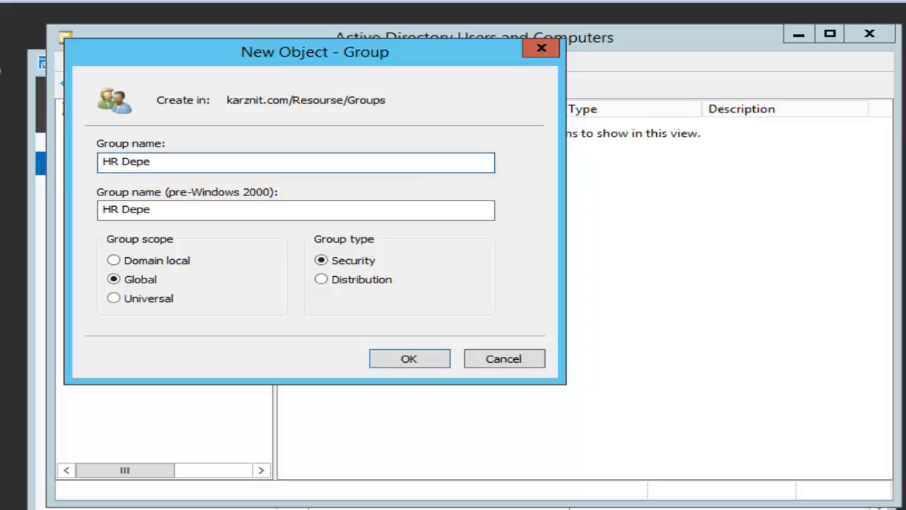
{"action": "key", "text": "BackSpace"}
{"action": "type", "text": "artment"}
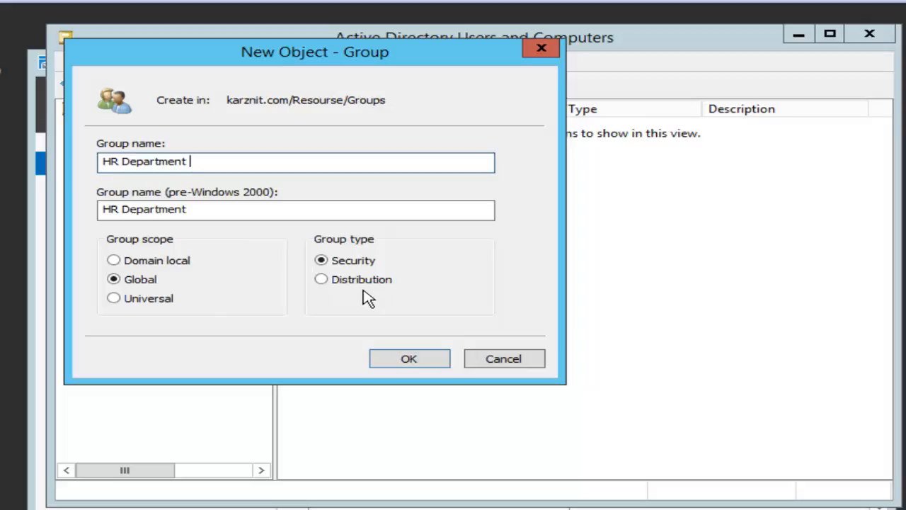
{"action": "left_click", "coordinate": [322, 280]}
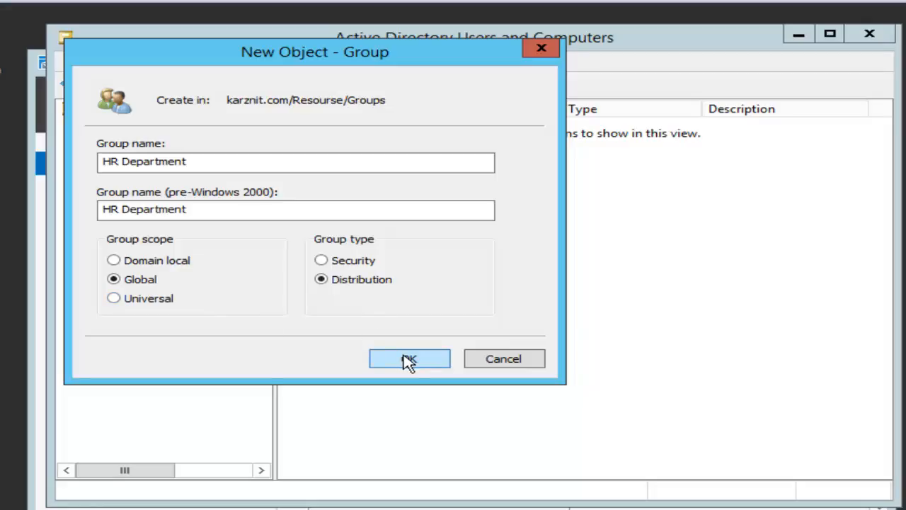
{"action": "left_click", "coordinate": [408, 360]}
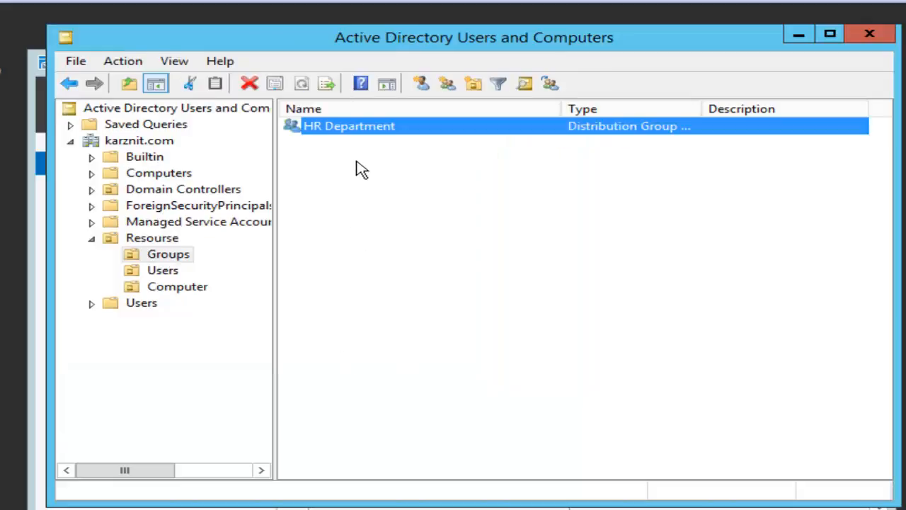
Step: Create a Distribution group named 'IT dept' in Resourse/Groups, next to HR Department
{"action": "right_click", "coordinate": [370, 181]}
{"action": "mouse_move", "coordinate": [461, 259]}
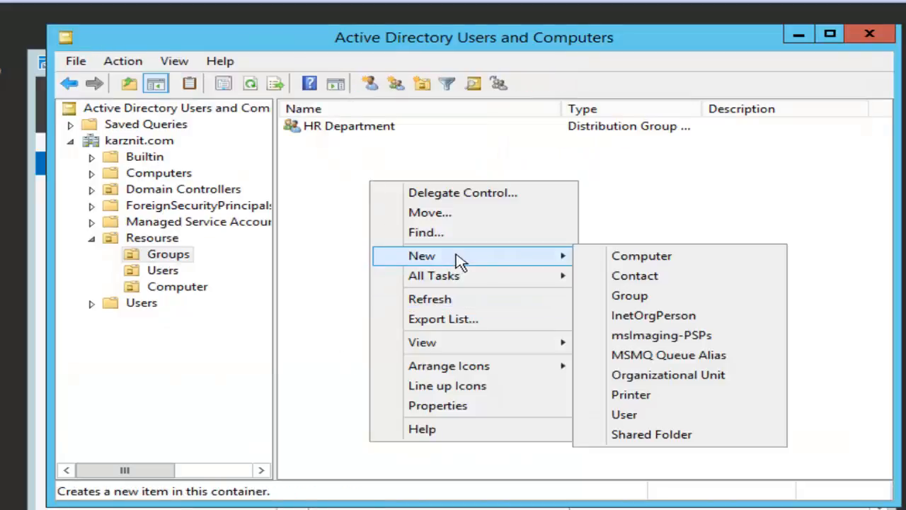
{"action": "left_click", "coordinate": [679, 296]}
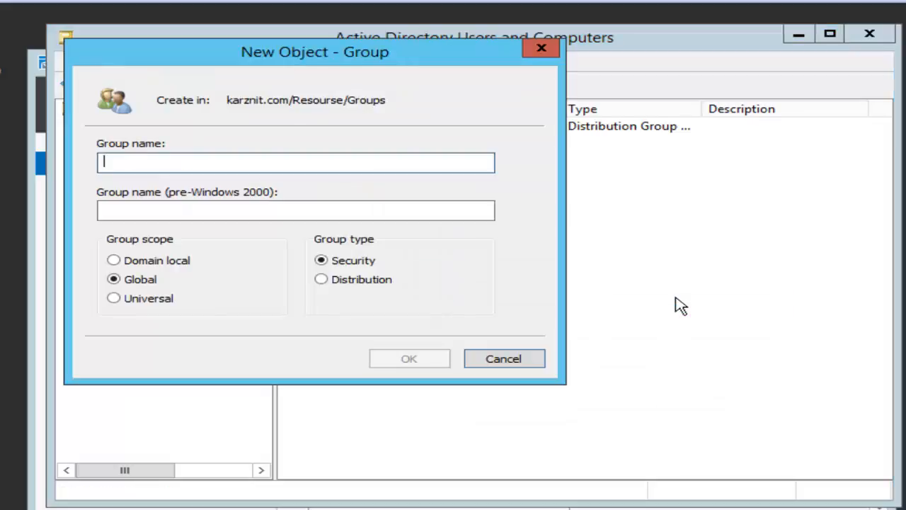
{"action": "type", "text": "I"}
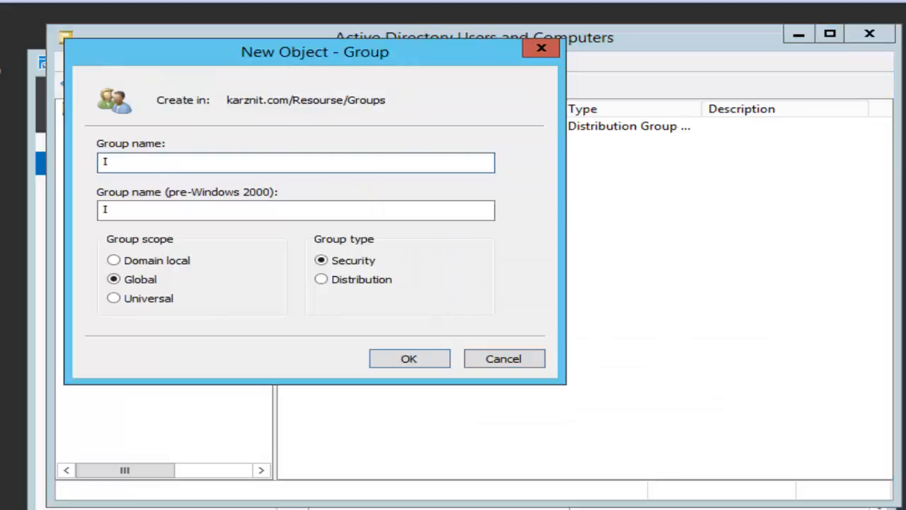
{"action": "type", "text": "T dept"}
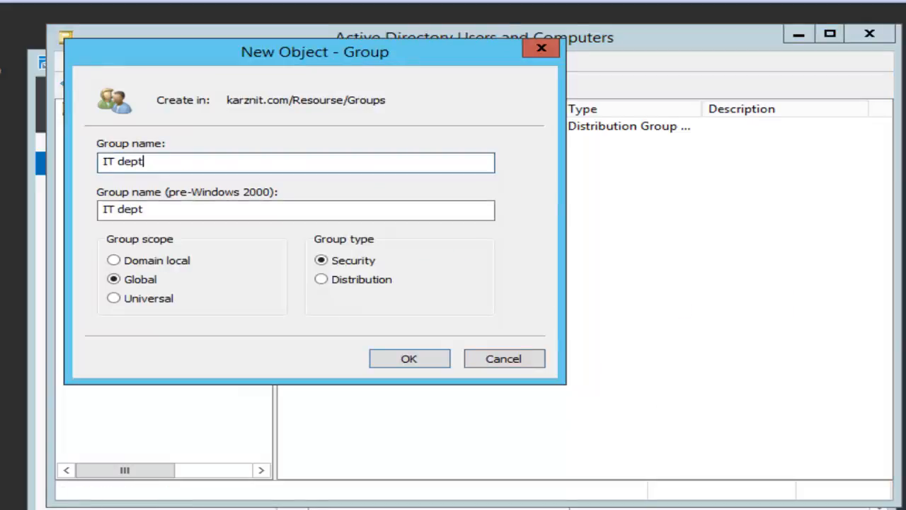
{"action": "left_click", "coordinate": [374, 285]}
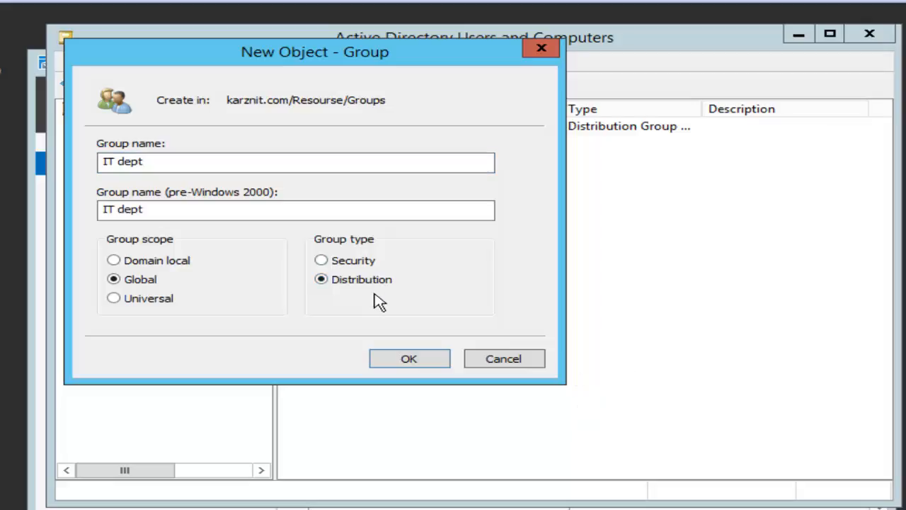
{"action": "left_click", "coordinate": [407, 359]}
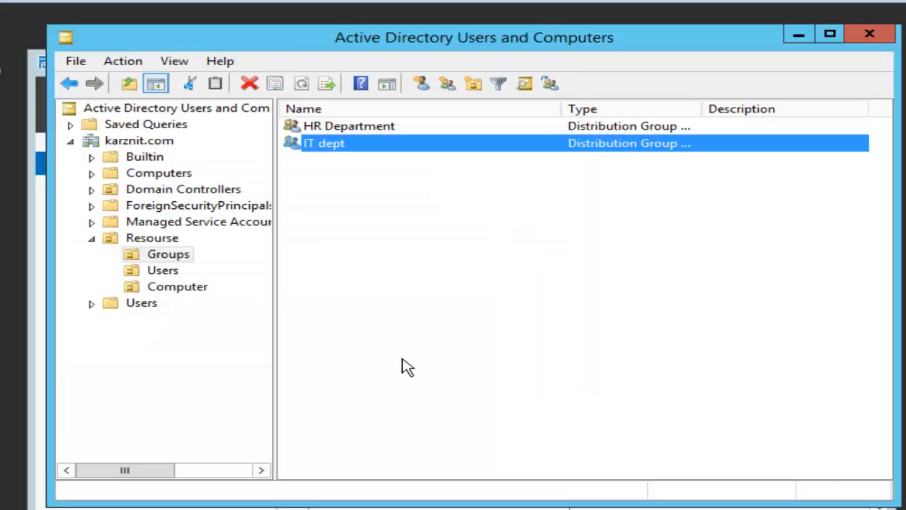